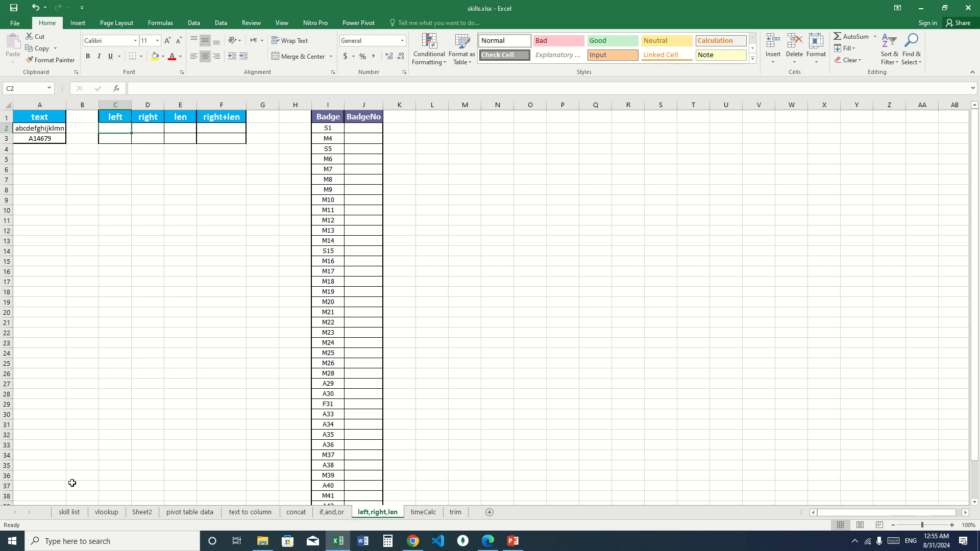
# - Review the function names on the skill list sheet, from vlookup down to left, right and len
pyautogui.click(69, 512)
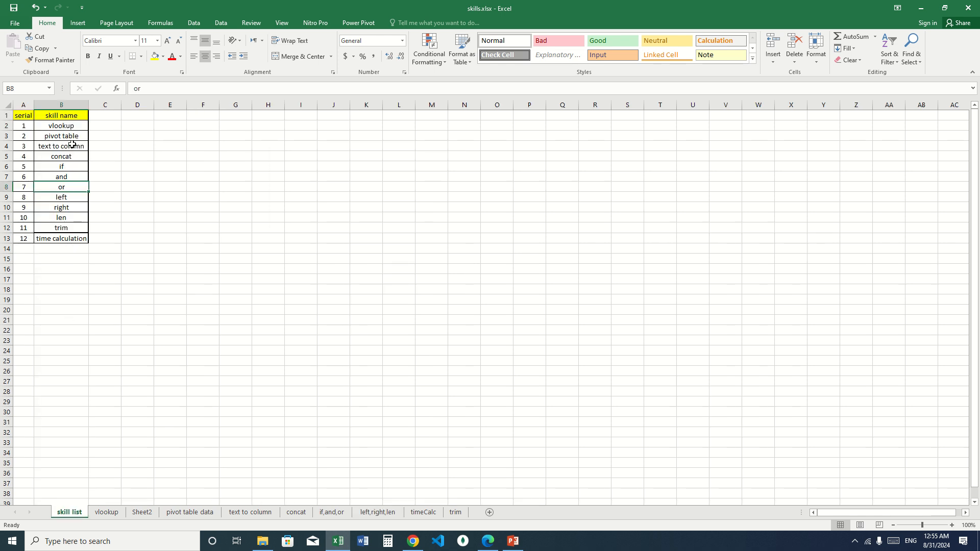
pyautogui.click(72, 125)
pyautogui.click(73, 136)
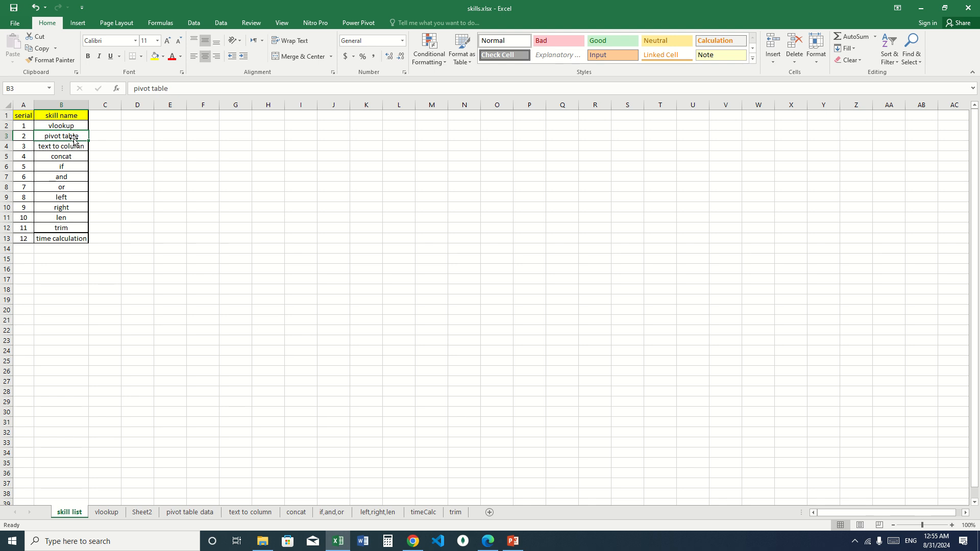
pyautogui.click(71, 147)
pyautogui.click(65, 160)
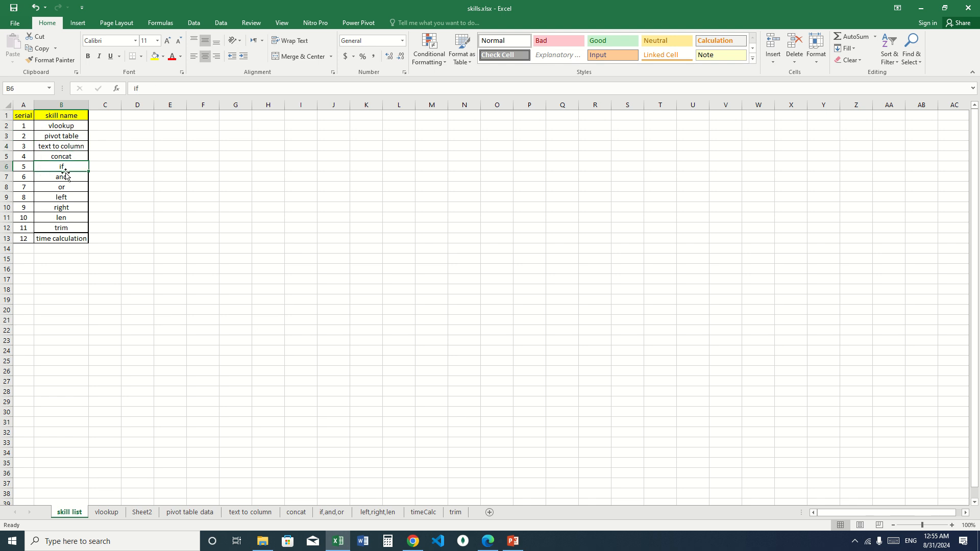
pyautogui.click(66, 197)
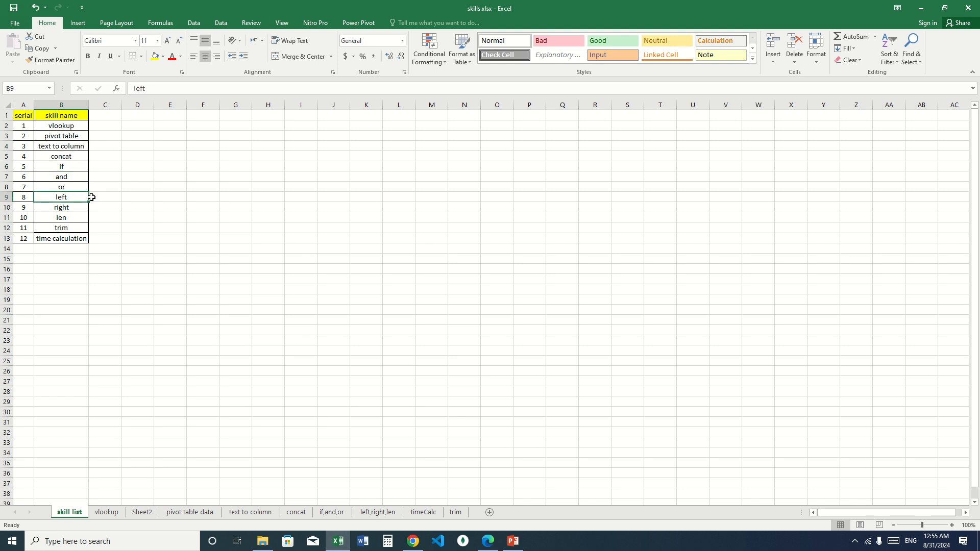
pyautogui.click(72, 208)
pyautogui.click(66, 216)
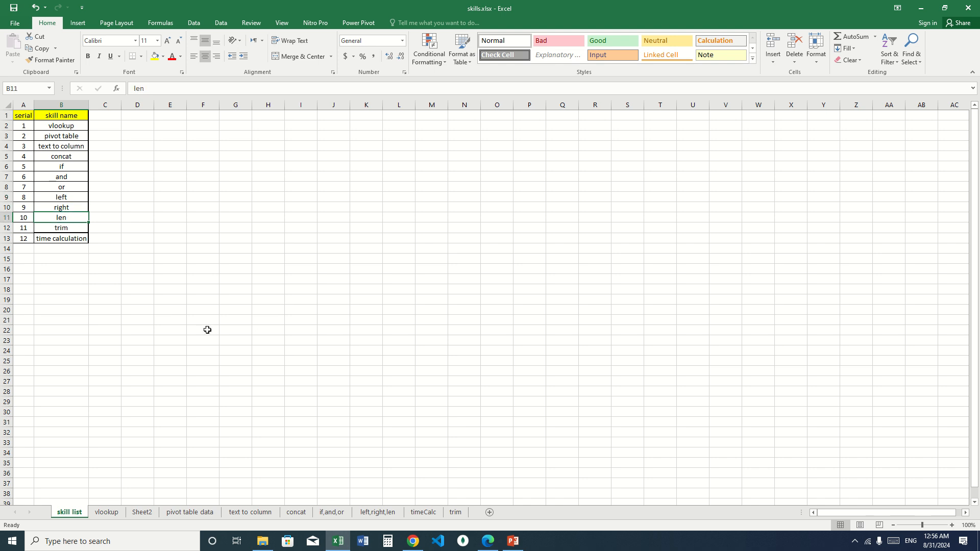
# - On the left,right,len sheet, enter a LEFT formula in C2 that extracts the first 3 characters of A2
pyautogui.click(375, 512)
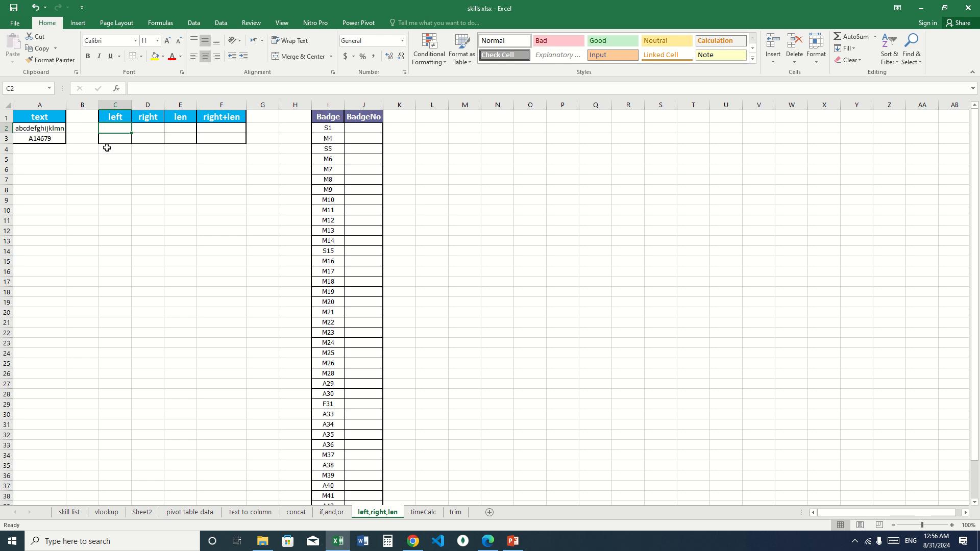
pyautogui.click(158, 127)
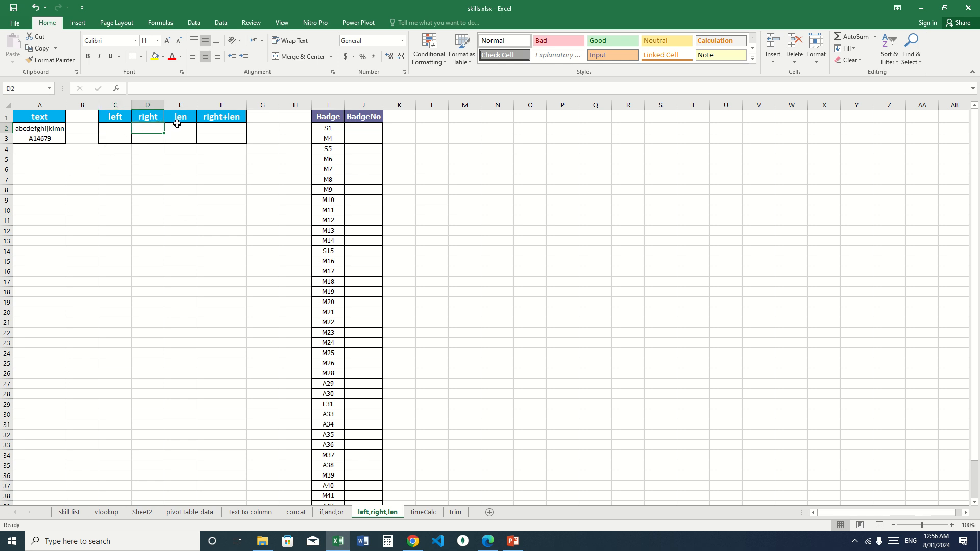
pyautogui.click(179, 128)
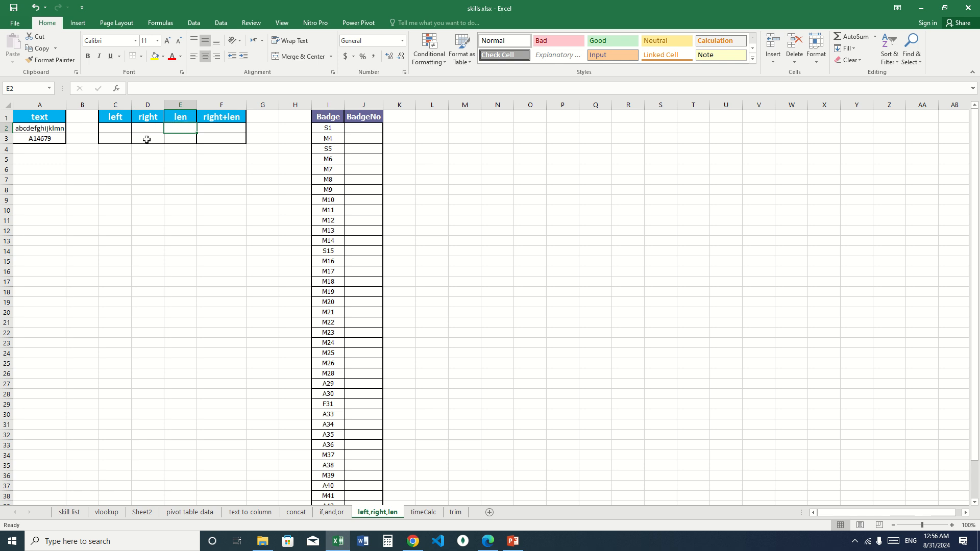
pyautogui.click(117, 128)
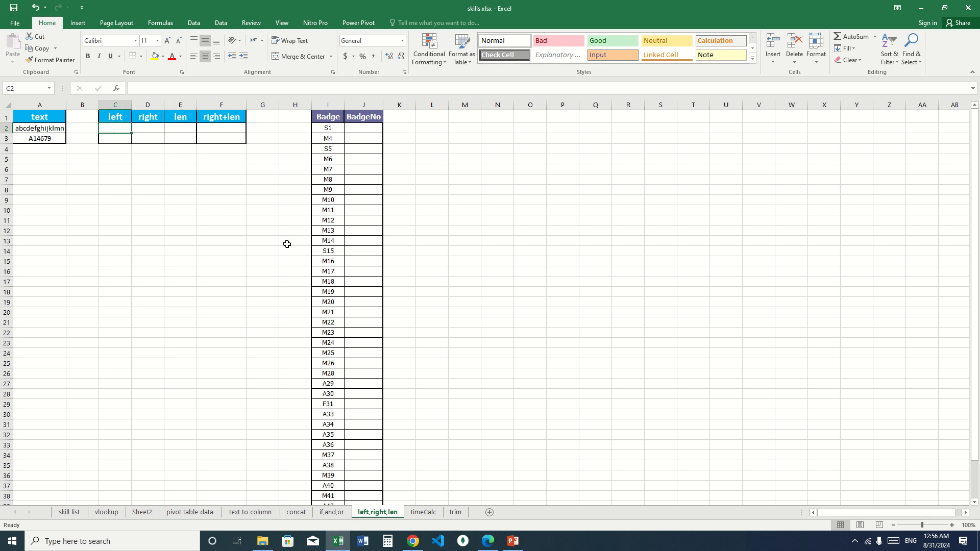
pyautogui.write('=left')
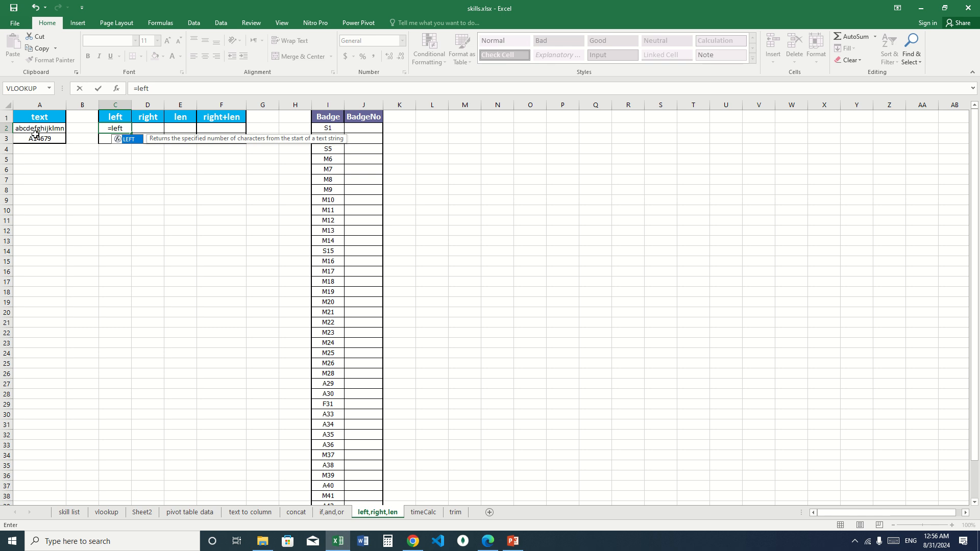
pyautogui.press('Tab')
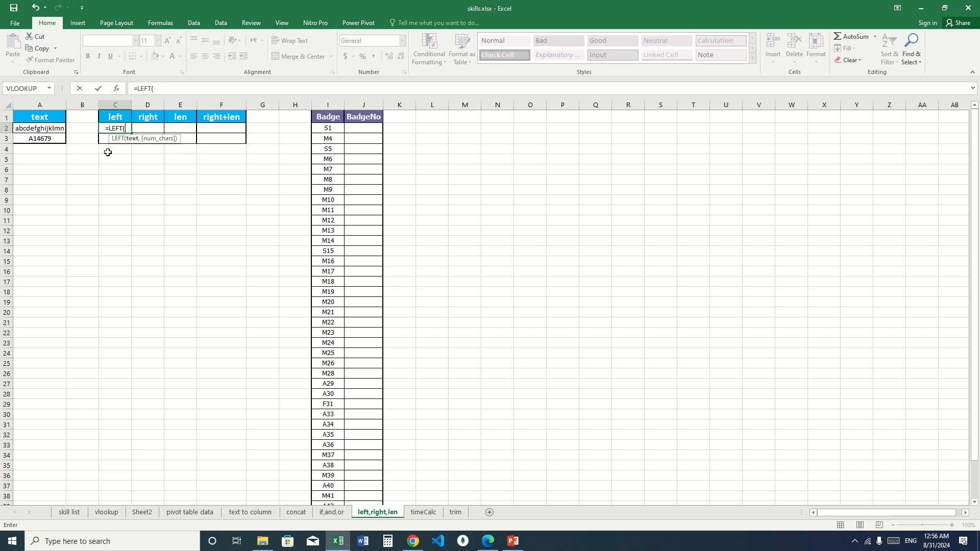
pyautogui.click(53, 127)
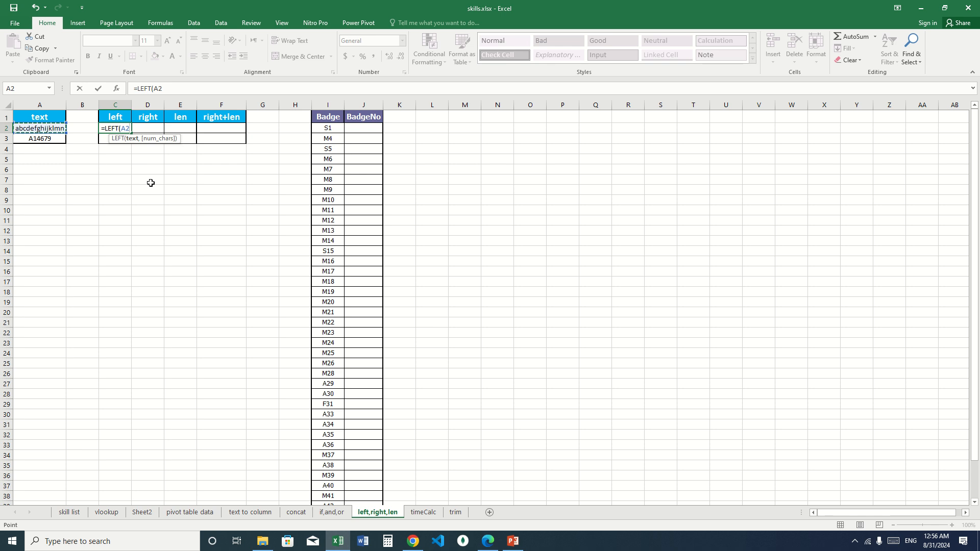
pyautogui.write(',')
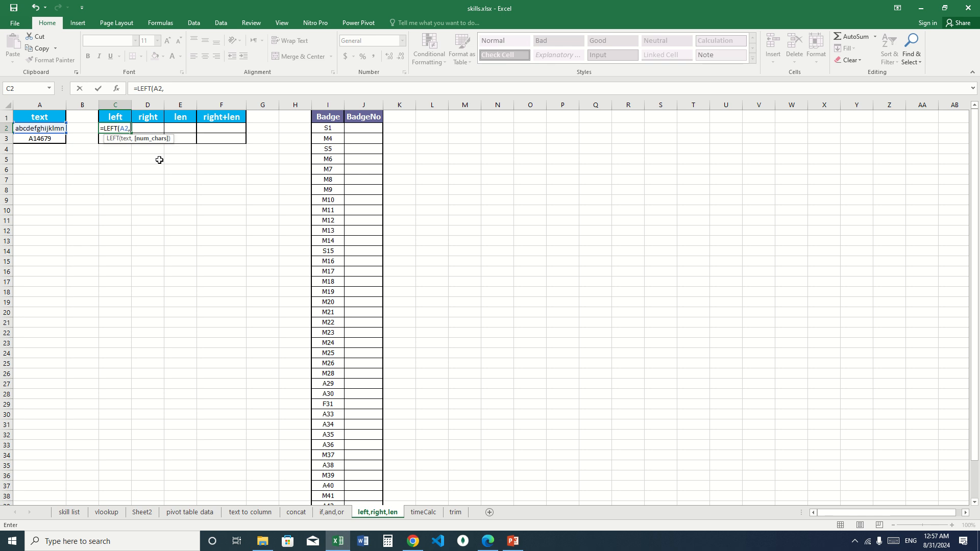
pyautogui.write('3')
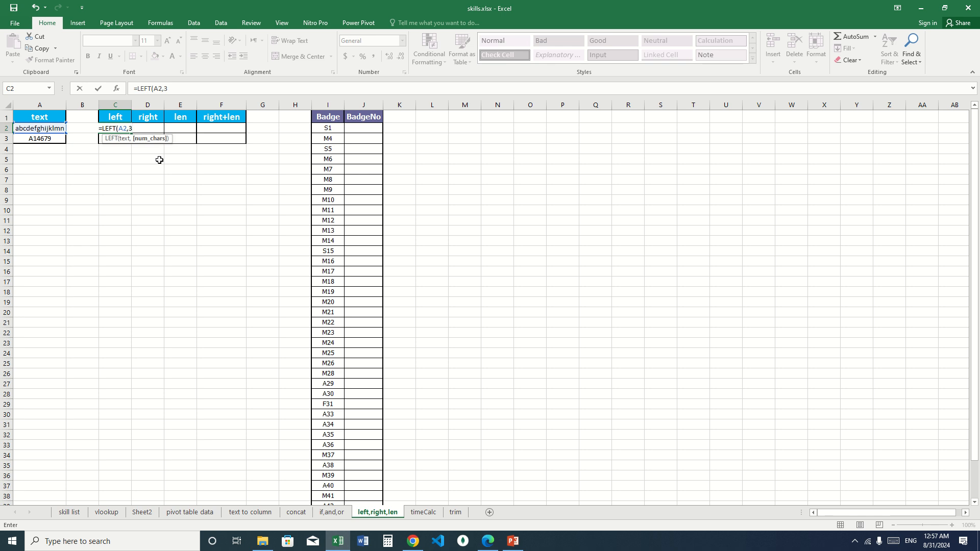
pyautogui.press('Return')
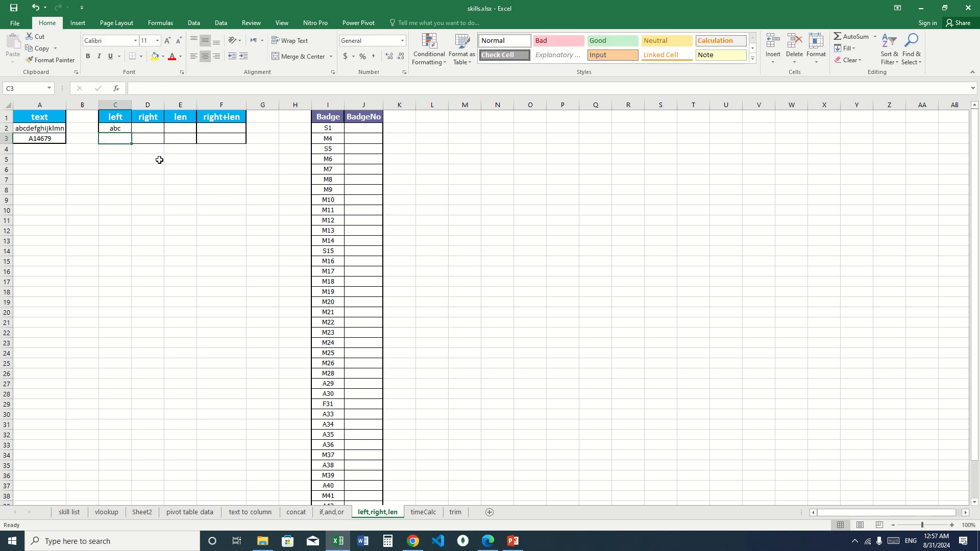
# - Set the character count of the LEFT formula in C2 to 4
pyautogui.click(121, 129)
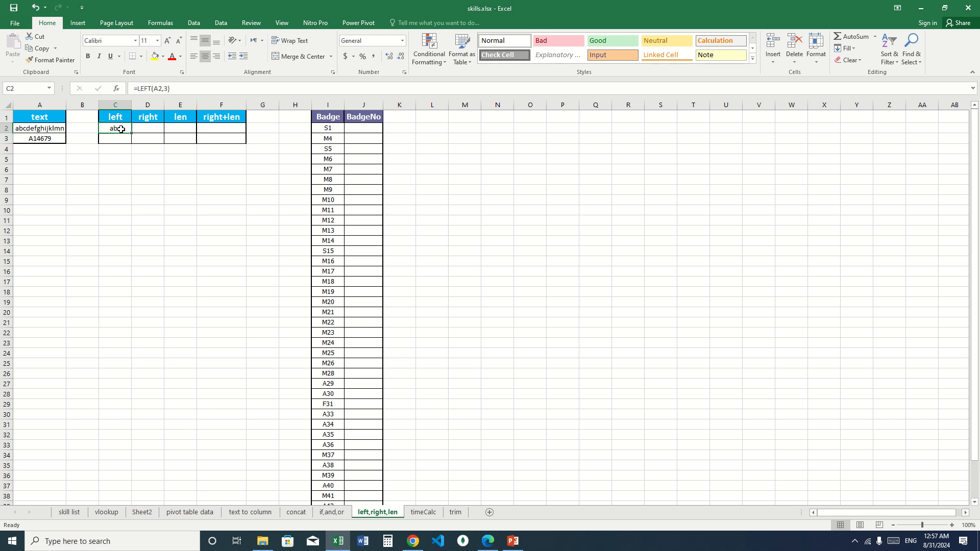
pyautogui.click(167, 88)
pyautogui.press('BackSpace')
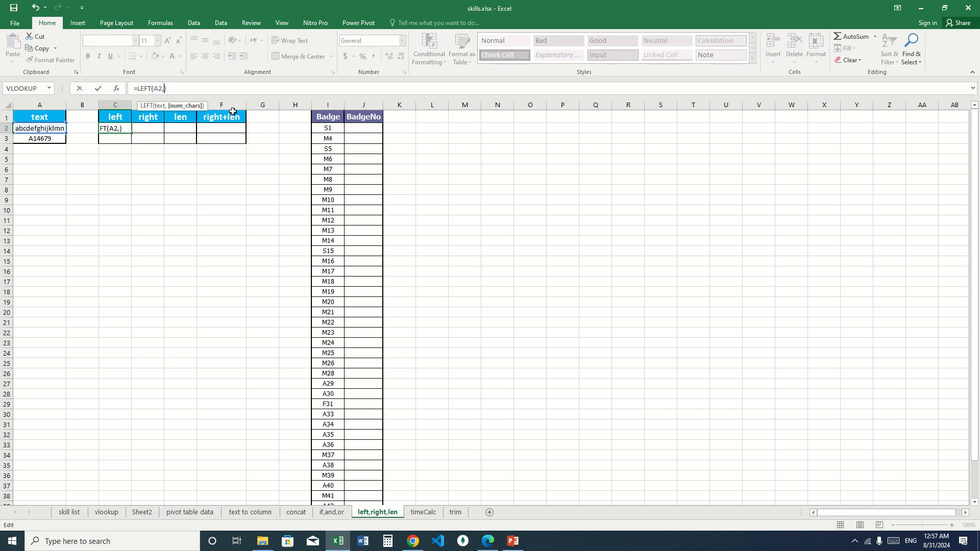
pyautogui.write('4')
pyautogui.press('Return')
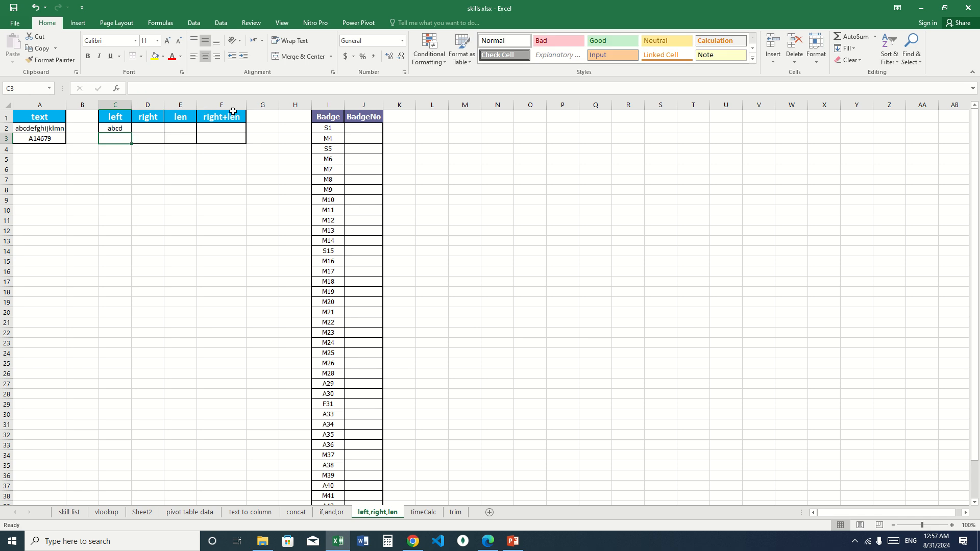
# - Enter a RIGHT formula in D2 that extracts the last 3 characters of A2
pyautogui.click(150, 127)
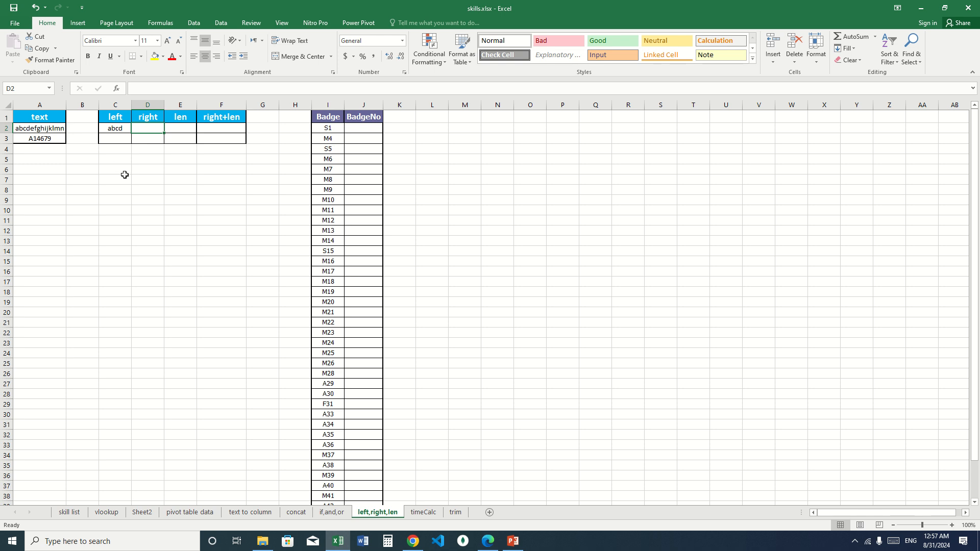
pyautogui.write('right')
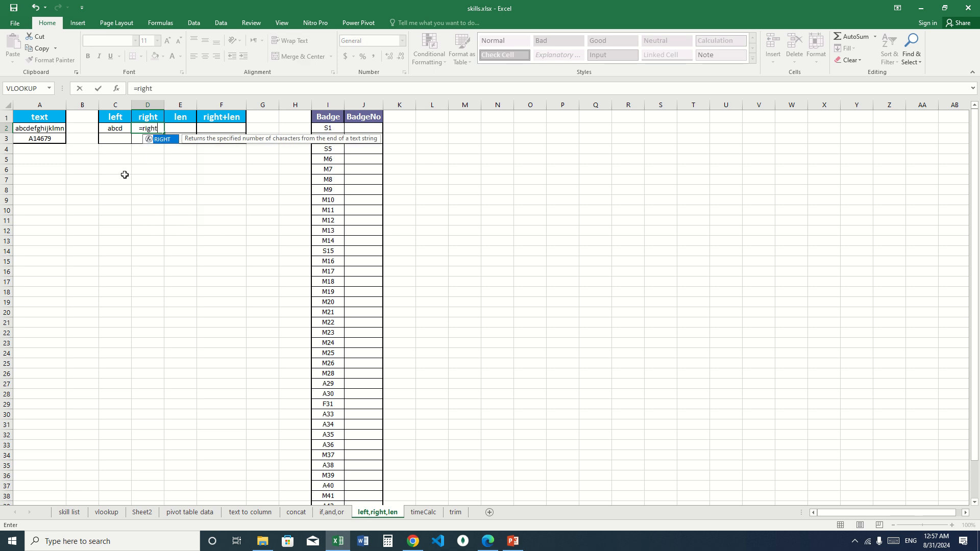
pyautogui.press('Tab')
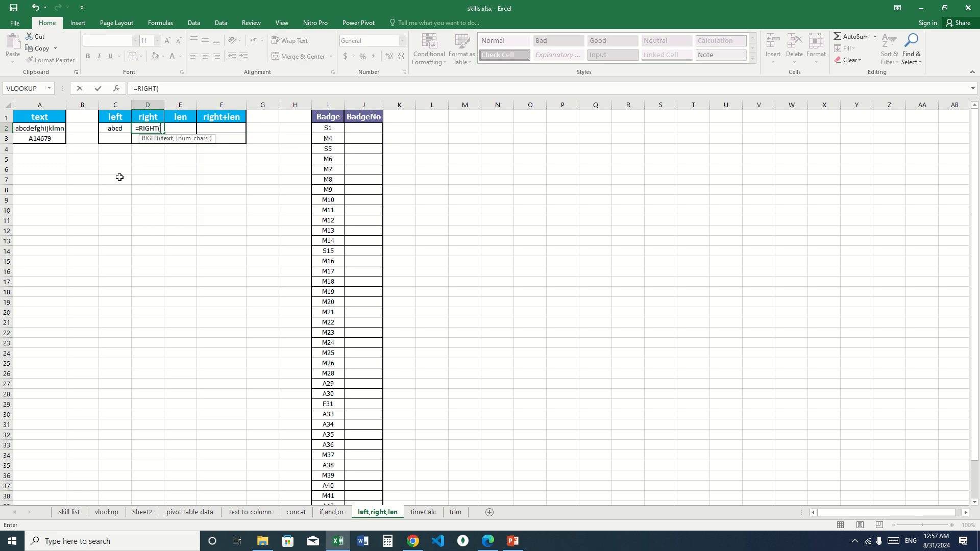
pyautogui.click(51, 128)
pyautogui.write(',')
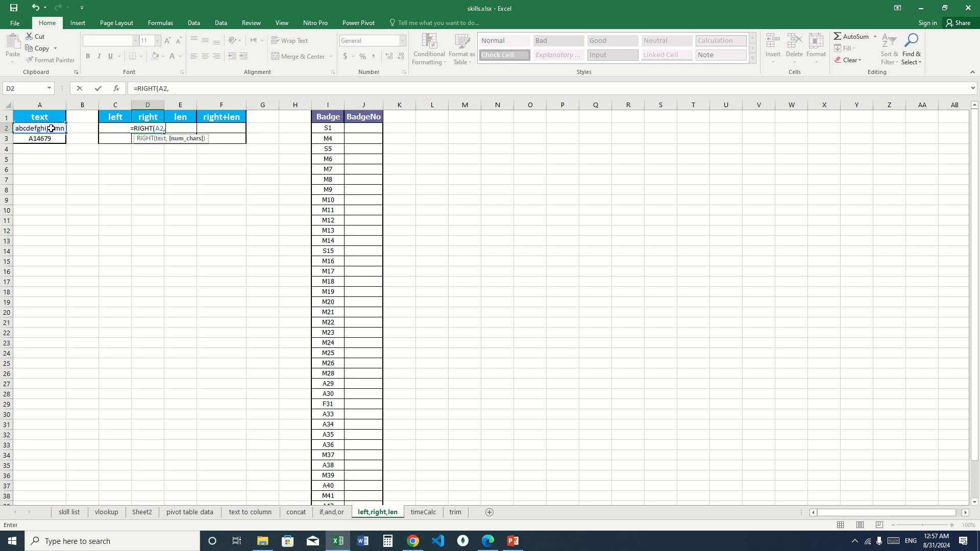
pyautogui.write('3')
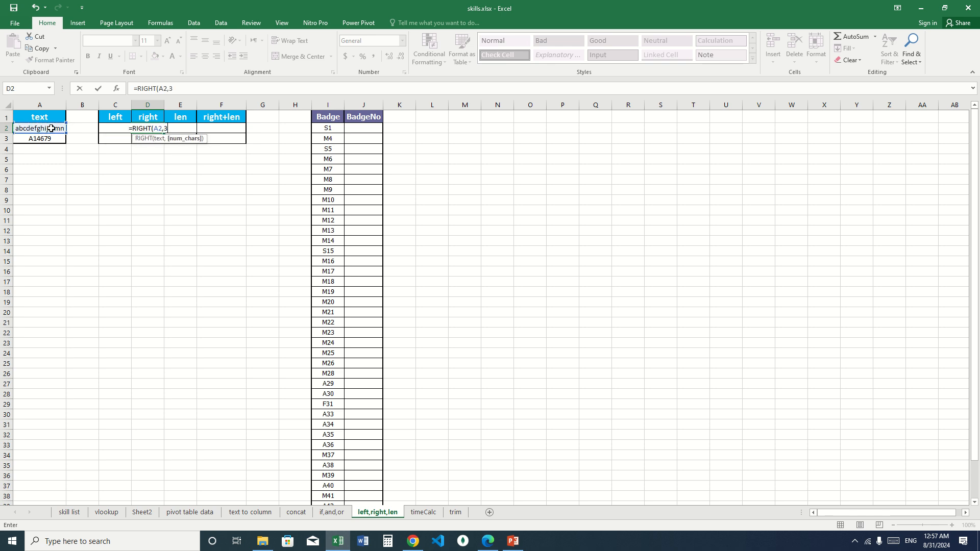
pyautogui.press('Return')
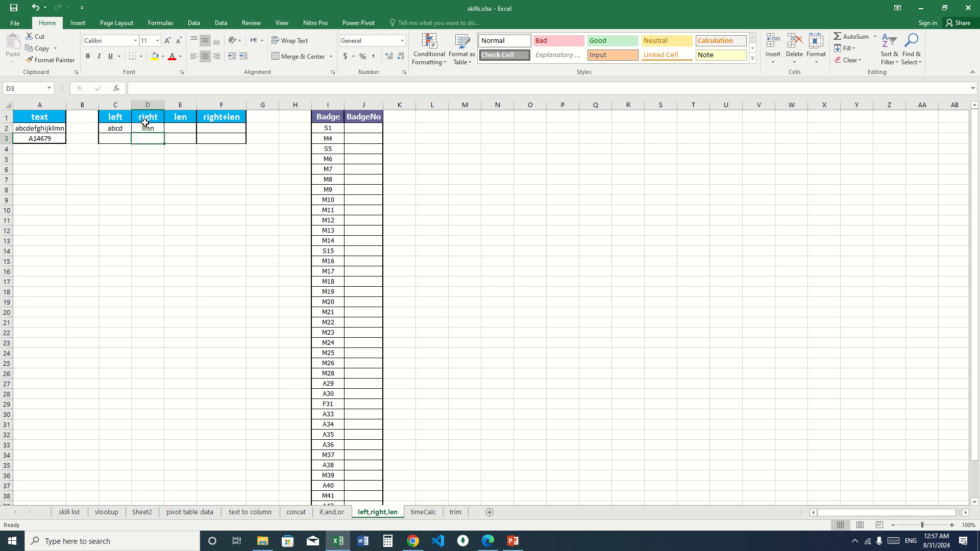
# - Set the character count of the RIGHT formula in D2 to 4
pyautogui.click(148, 127)
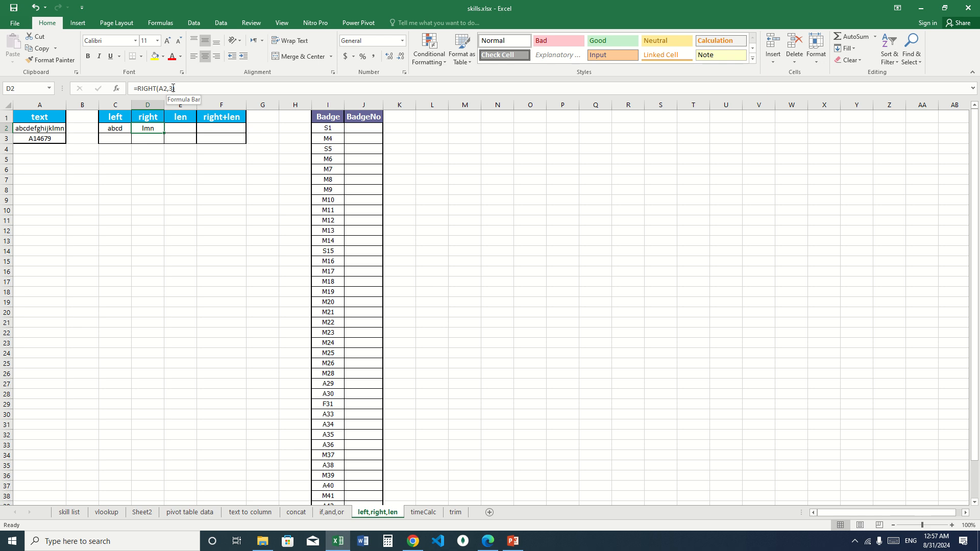
pyautogui.click(173, 88)
pyautogui.press('BackSpace')
pyautogui.write('4')
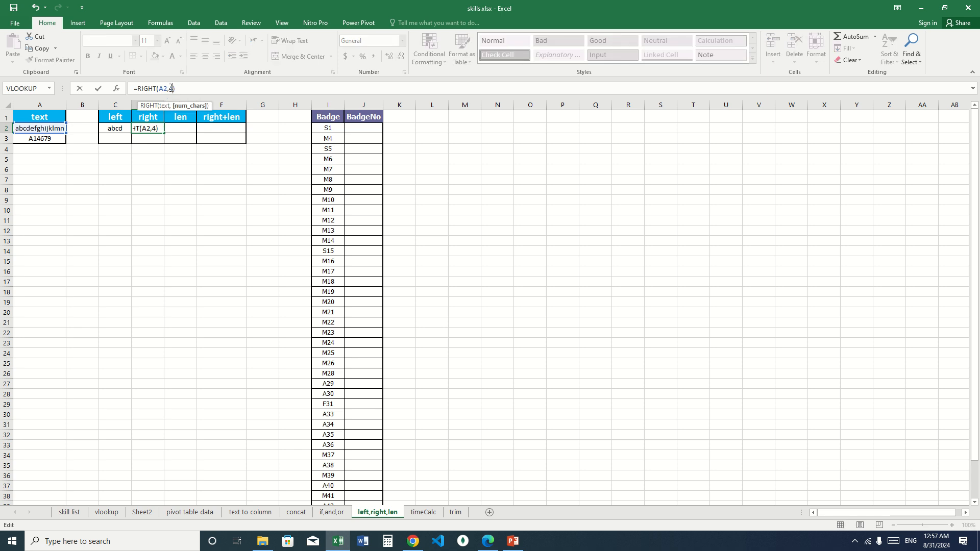
pyautogui.press('Return')
pyautogui.write('.')
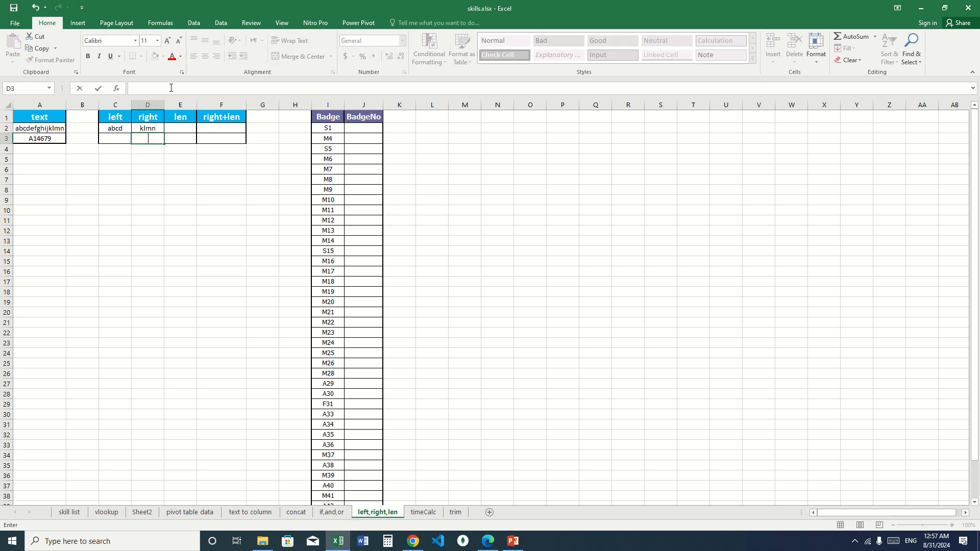
# - Enter the note "length" in cell E5, below the len column
pyautogui.click(182, 127)
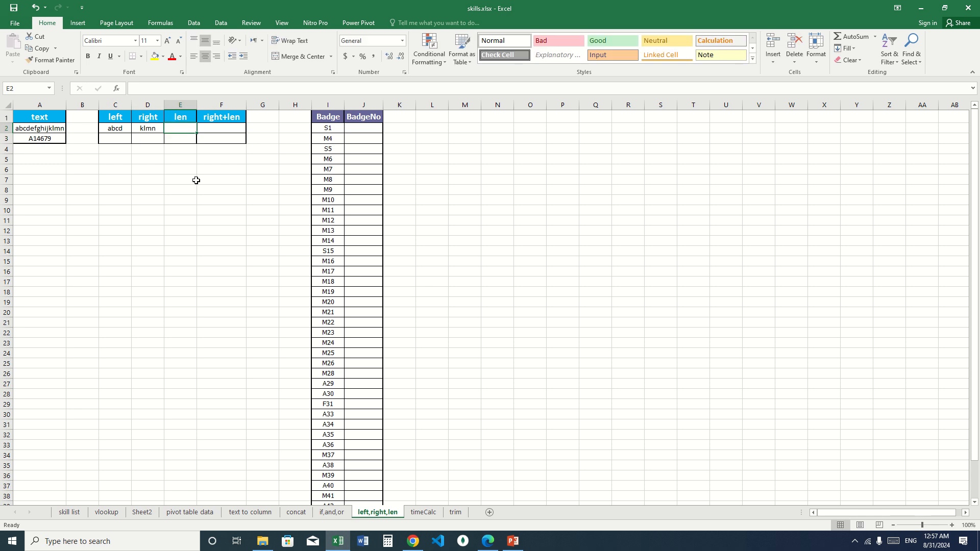
pyautogui.click(182, 158)
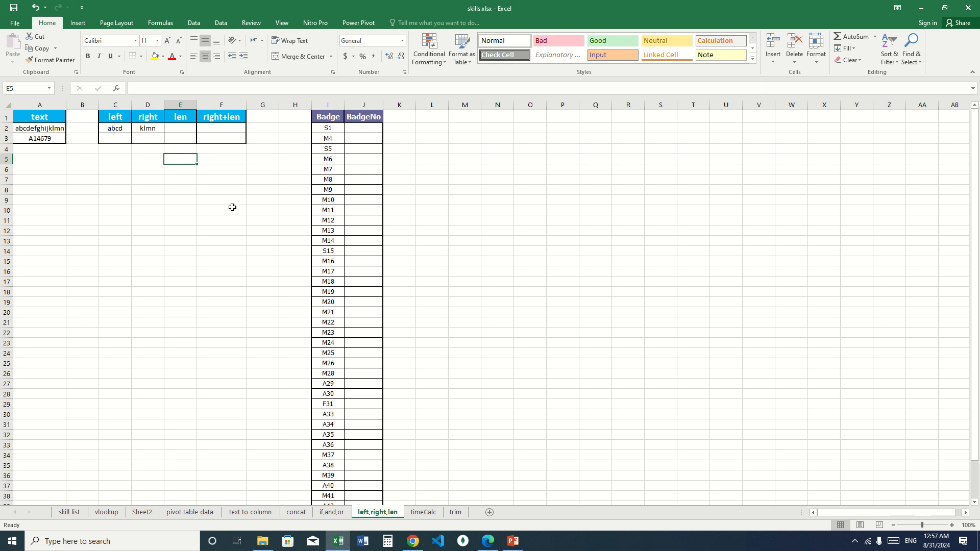
pyautogui.write('length')
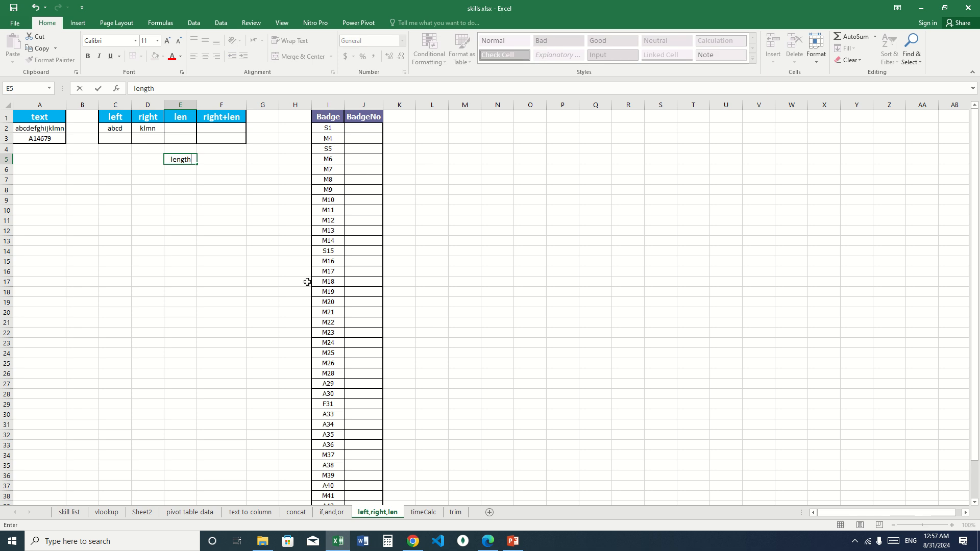
pyautogui.press('Return')
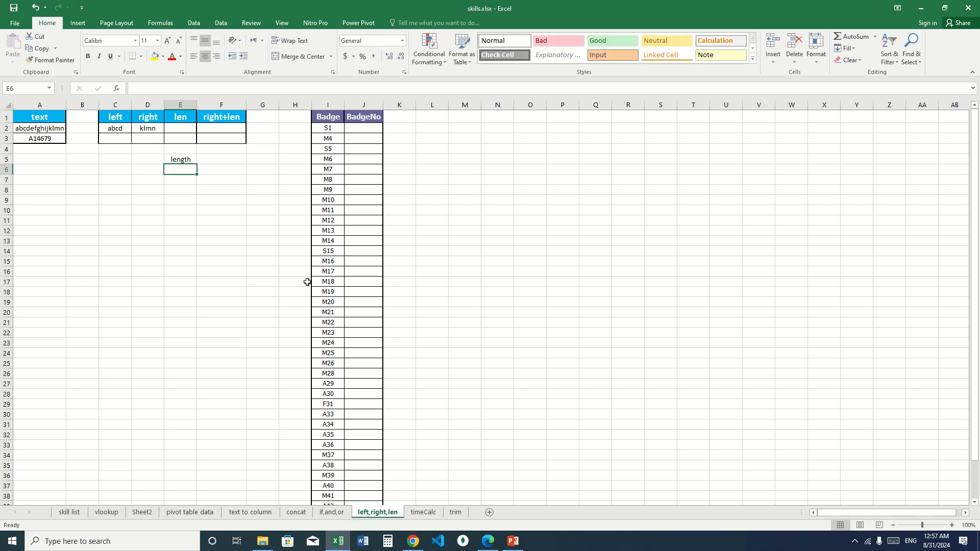
pyautogui.click(182, 160)
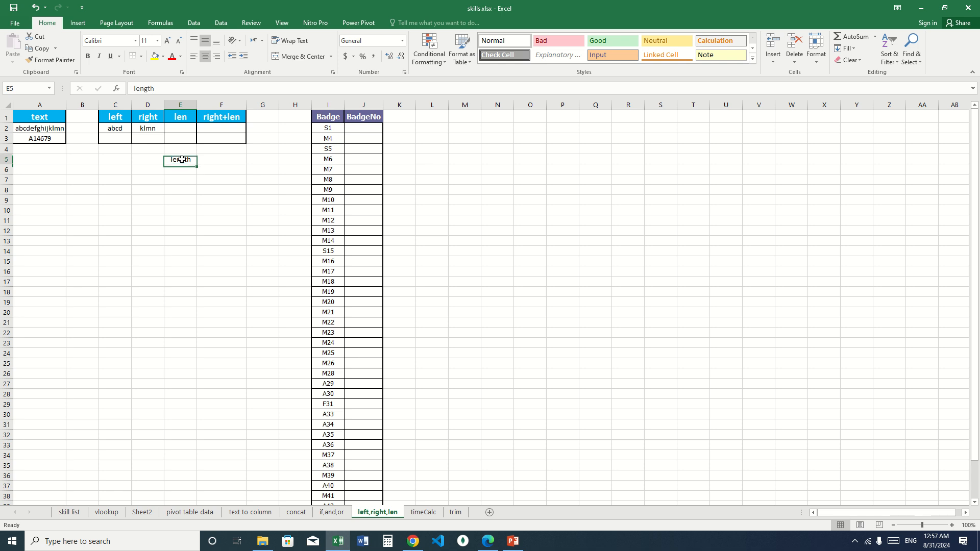
# - Enter a LEN formula in E2 that counts the characters of the text in A2
pyautogui.click(44, 128)
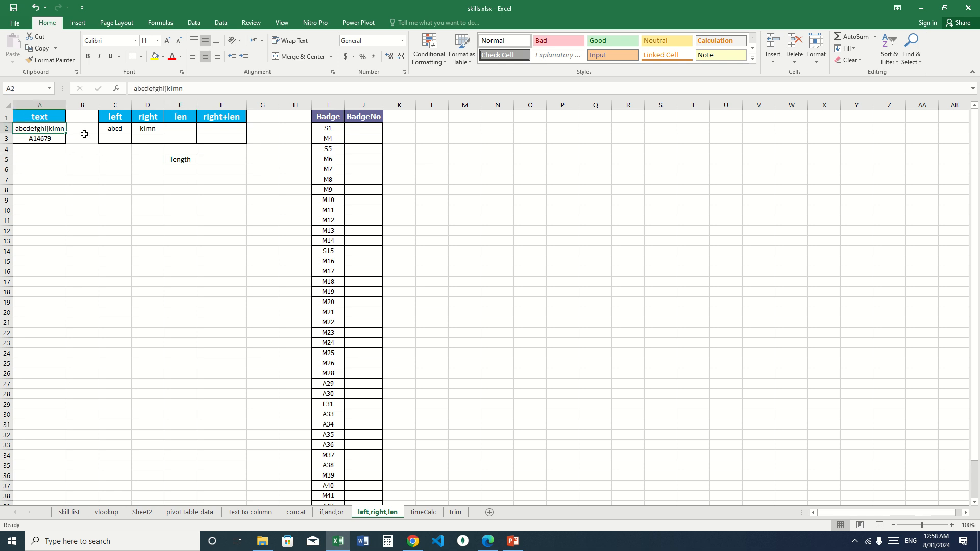
pyautogui.click(174, 127)
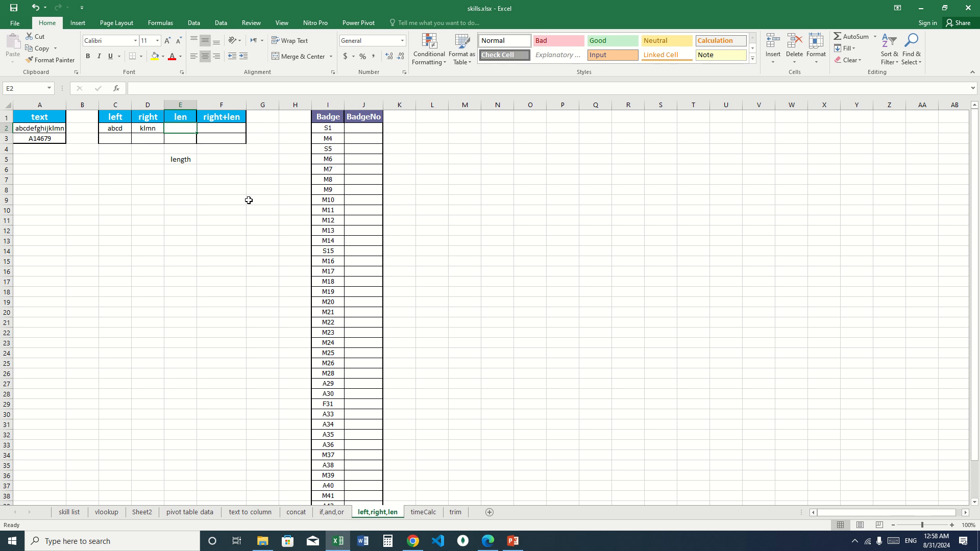
pyautogui.write('=len')
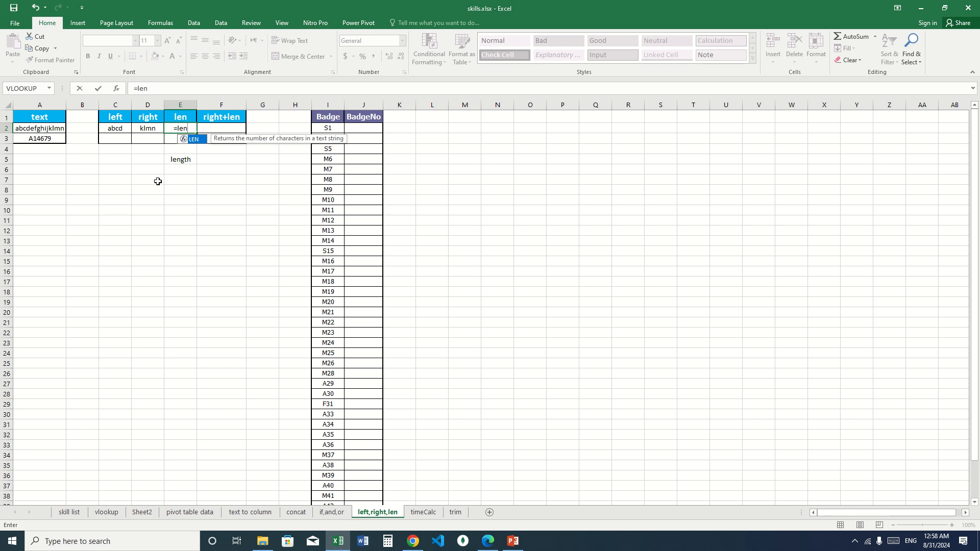
pyautogui.press('Tab')
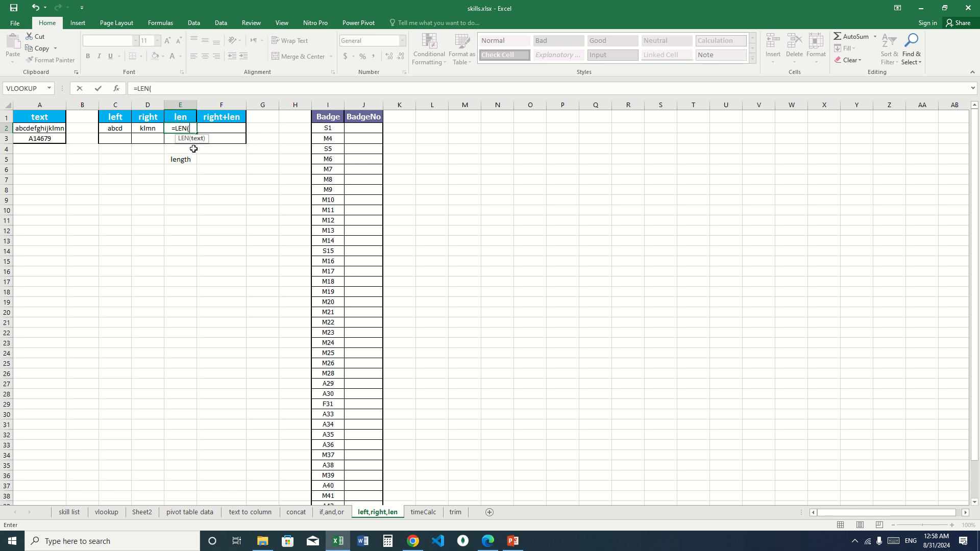
pyautogui.click(38, 128)
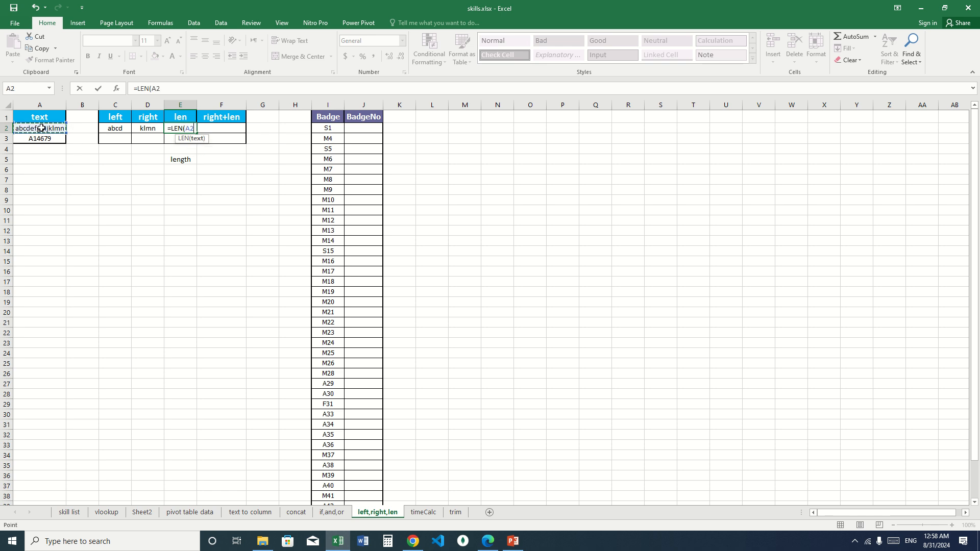
pyautogui.press('Return')
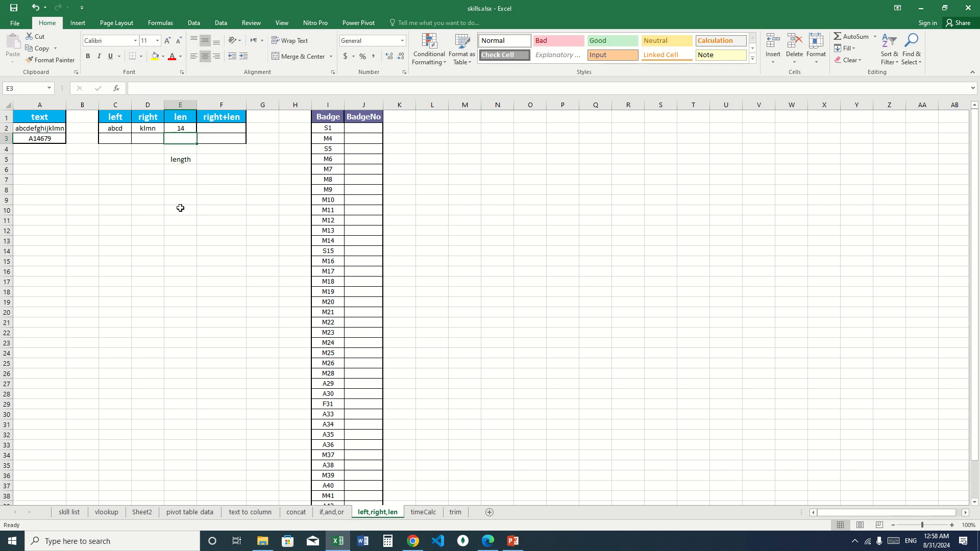
pyautogui.click(180, 130)
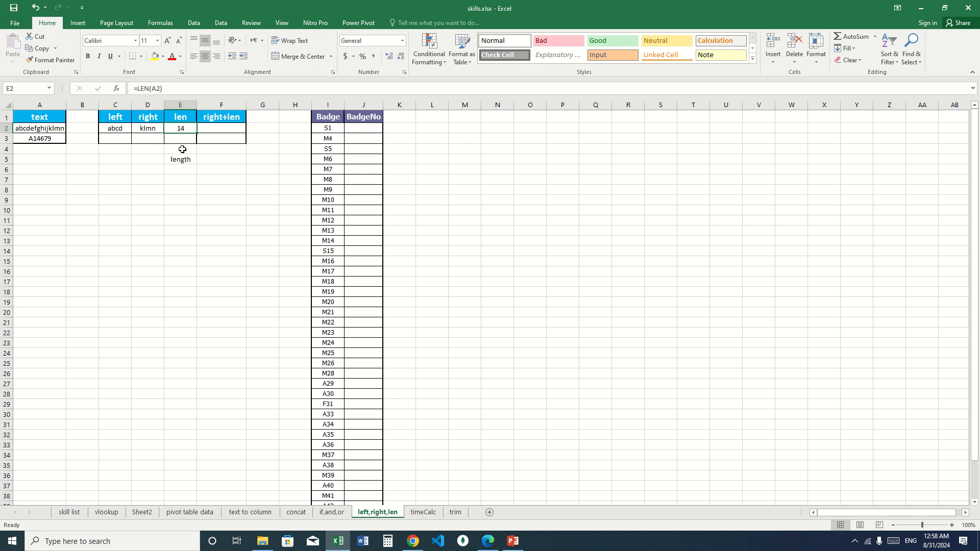
pyautogui.click(228, 130)
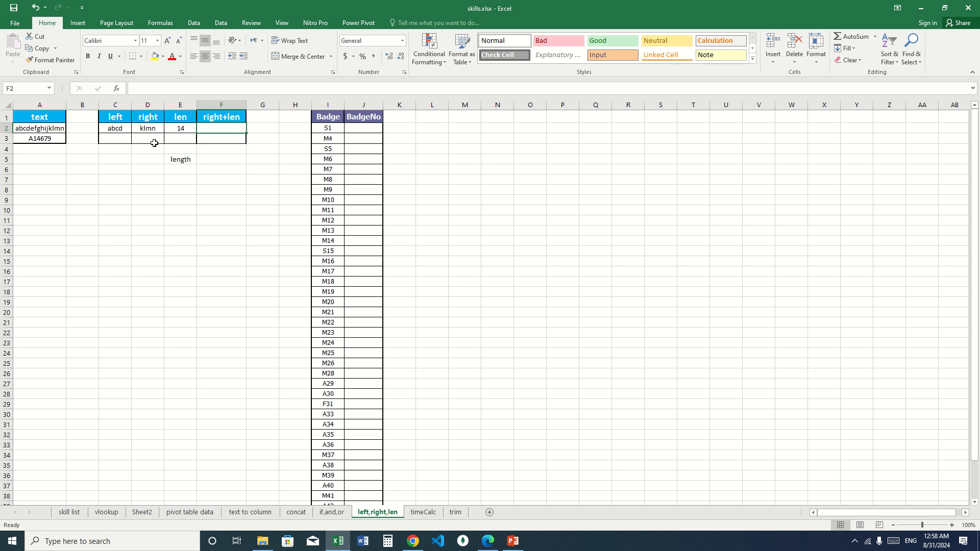
pyautogui.click(215, 139)
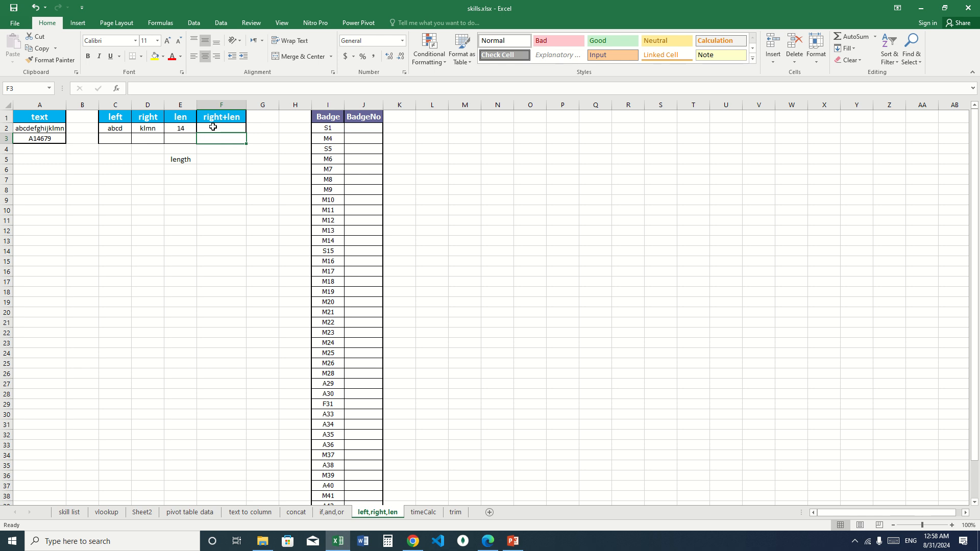
pyautogui.click(213, 127)
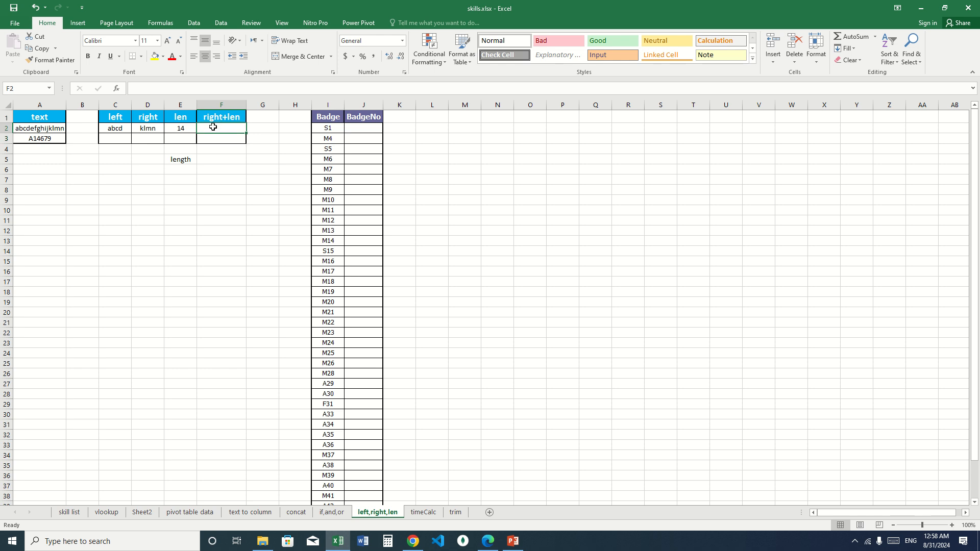
pyautogui.click(110, 129)
pyautogui.click(146, 130)
pyautogui.click(237, 128)
pyautogui.click(180, 130)
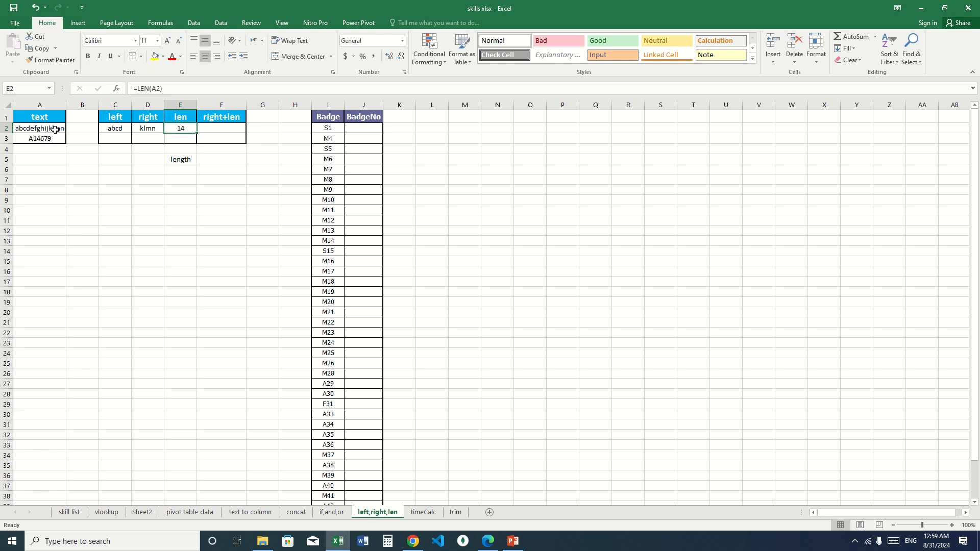
# - Enter a RIGHT formula in F2 that extracts the last 12 characters of A2
pyautogui.click(215, 128)
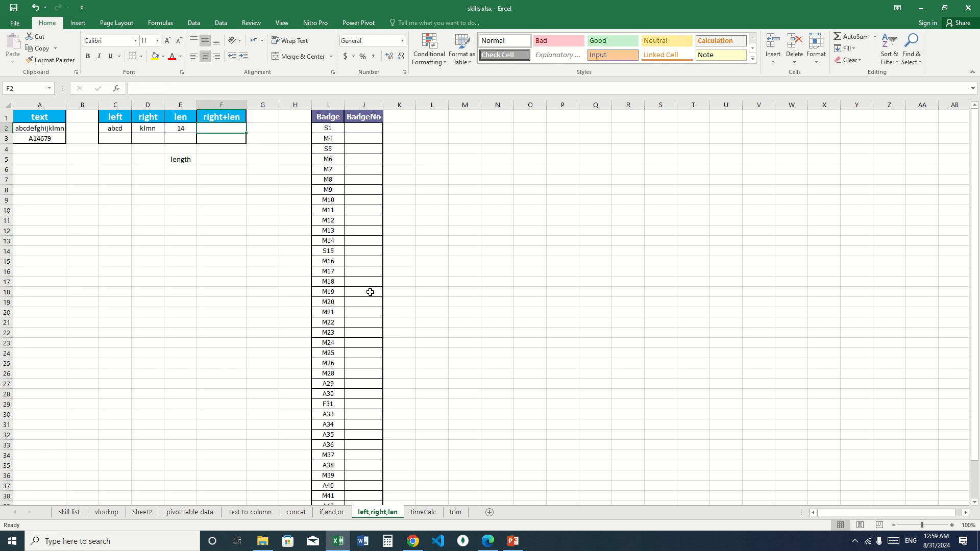
pyautogui.write('=rig')
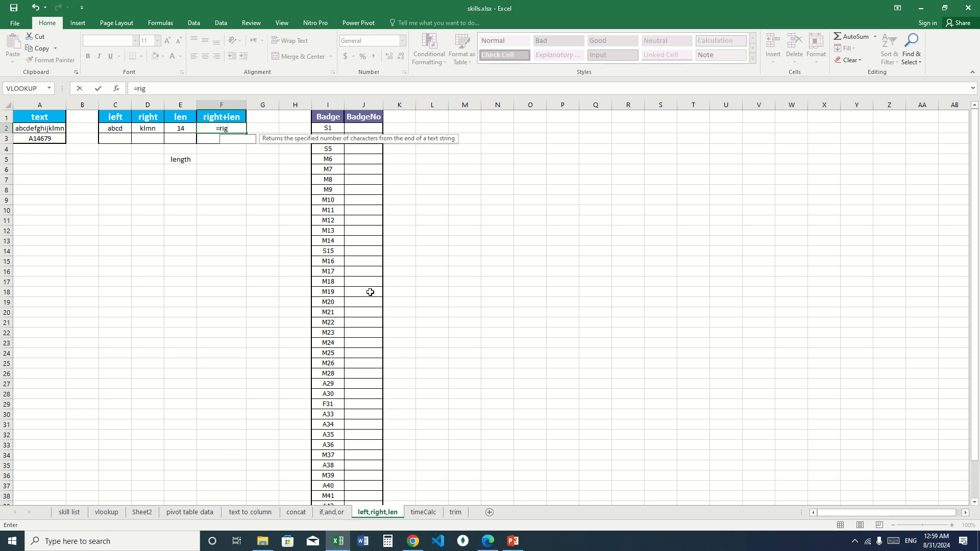
pyautogui.write('ht')
pyautogui.press('Tab')
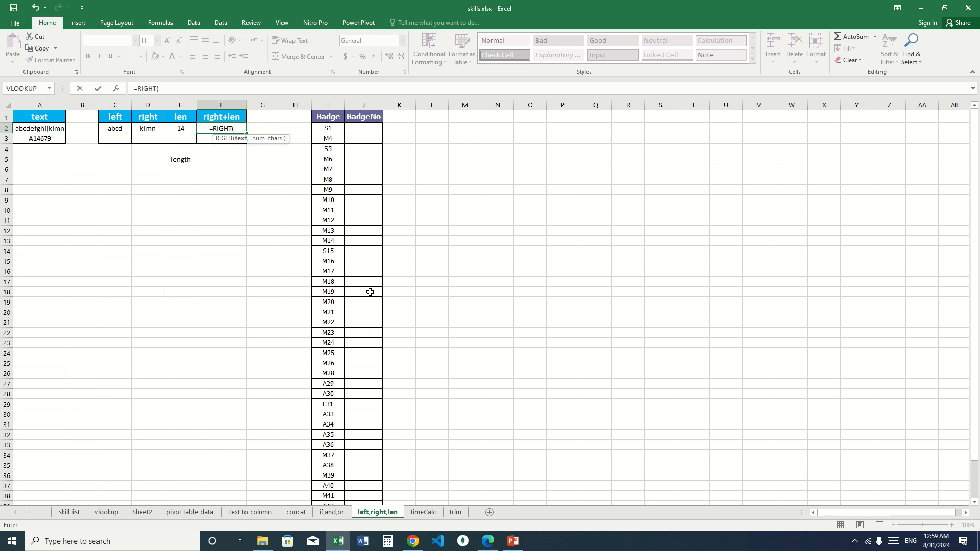
pyautogui.click(51, 128)
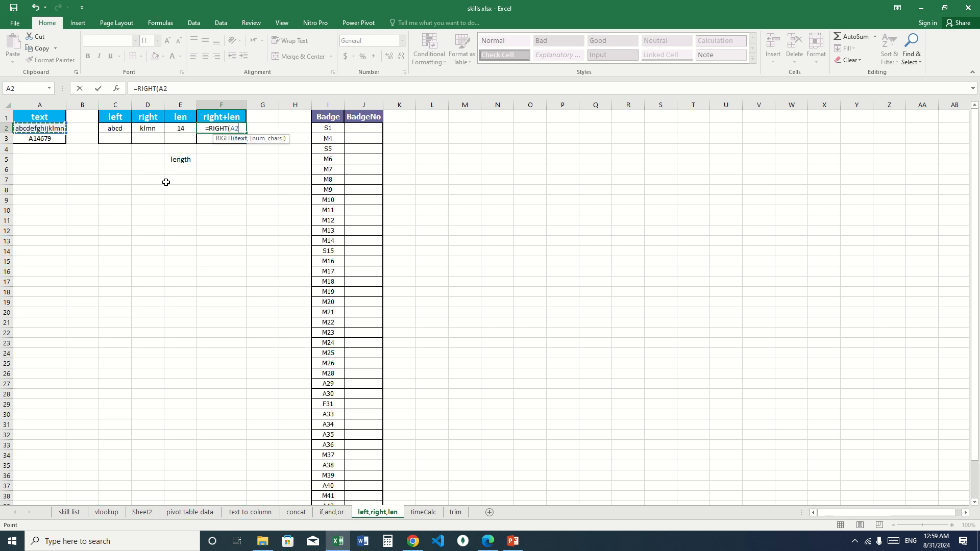
pyautogui.write(',')
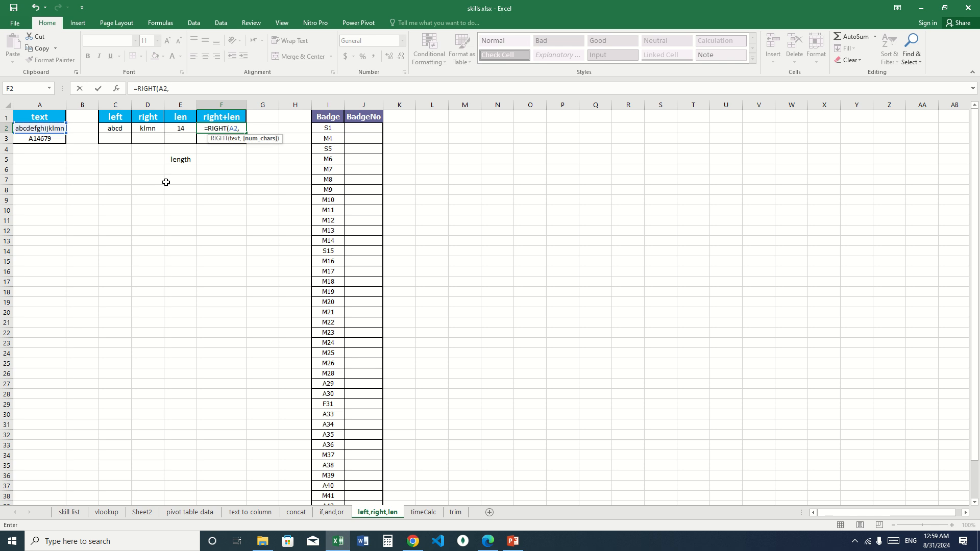
pyautogui.write('12')
pyautogui.press('Return')
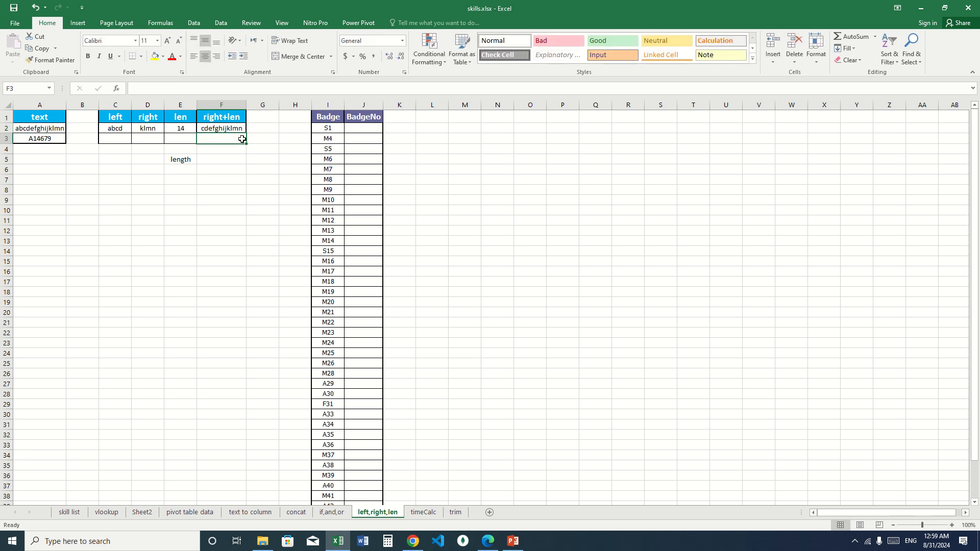
# - Set the character count of the RIGHT formula in F2 to 16 and widen column F slightly
pyautogui.click(227, 125)
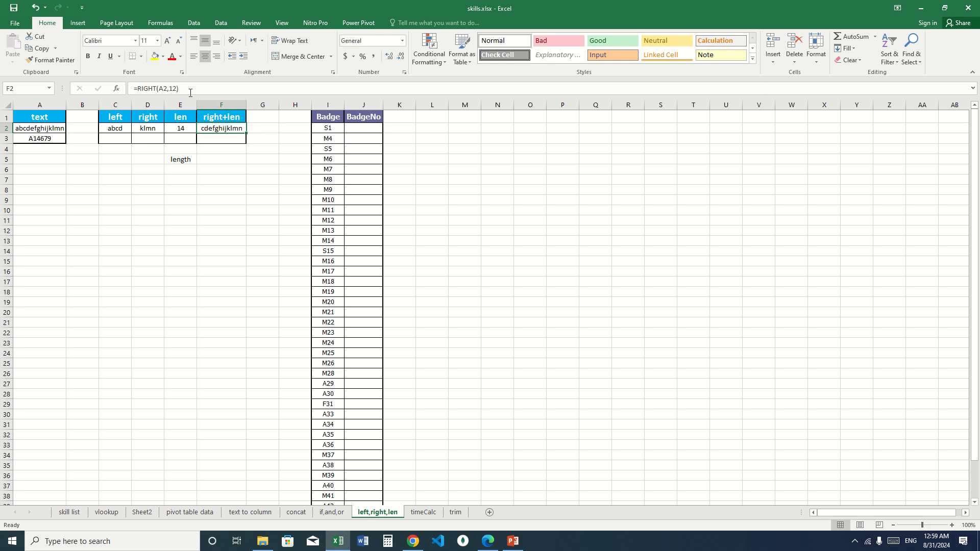
pyautogui.click(175, 88)
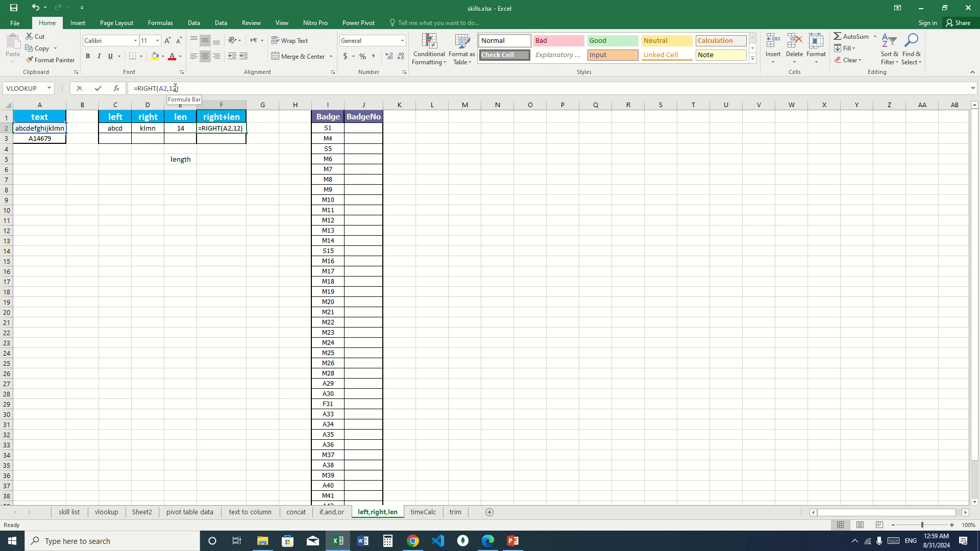
pyautogui.doubleClick(173, 88)
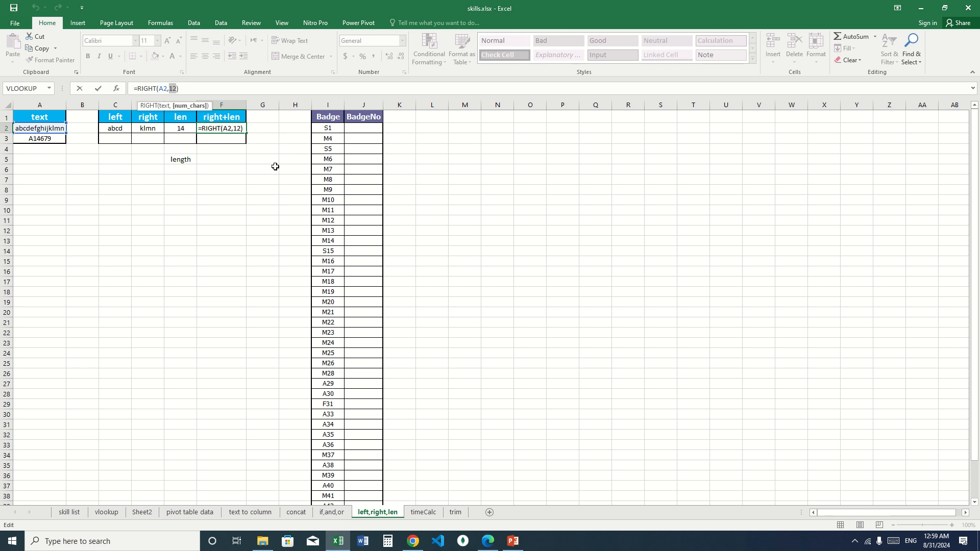
pyautogui.write('14')
pyautogui.press('Return')
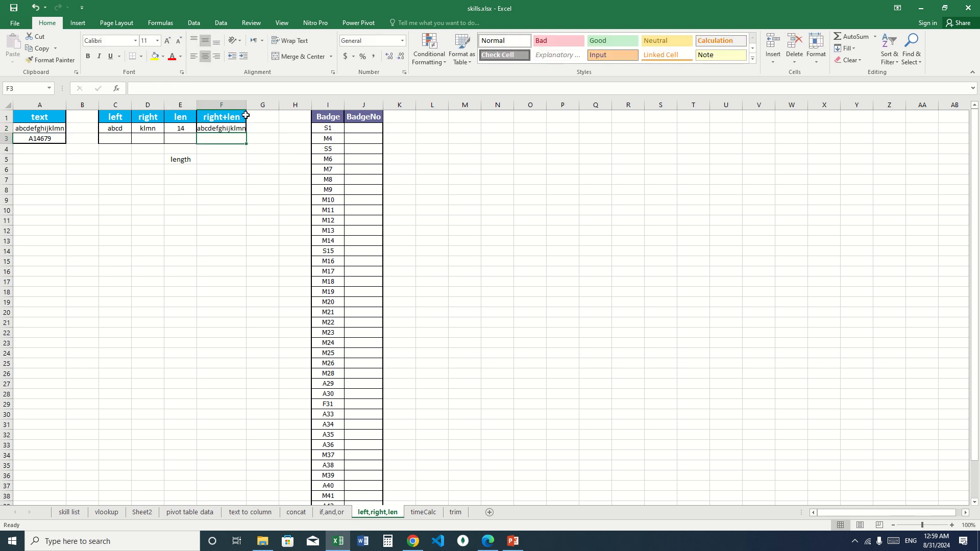
pyautogui.moveTo(247, 103); pyautogui.dragTo(251, 103)
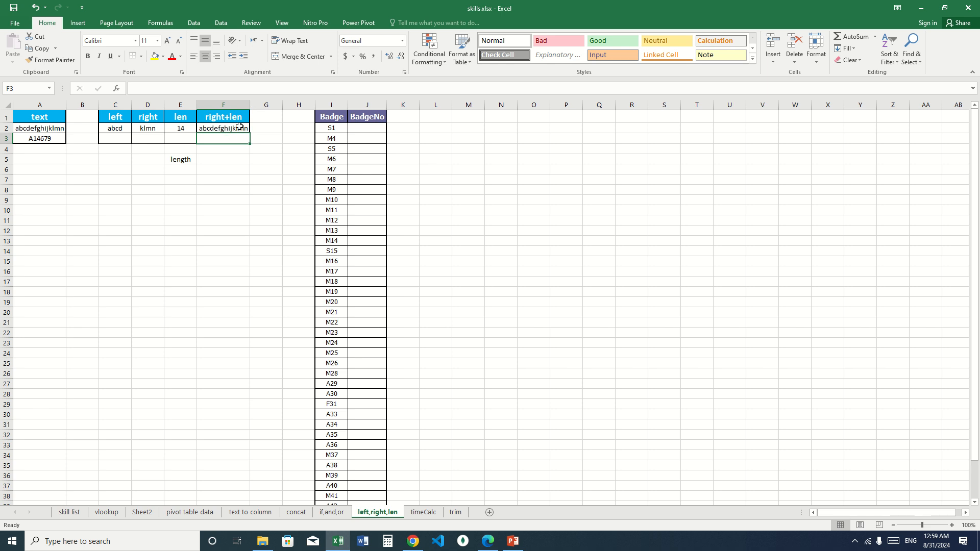
# - Replace the formula in F2 with =RIGHT(A2,LEN(A2)-2), so the character count comes from the text length minus 2
pyautogui.click(240, 128)
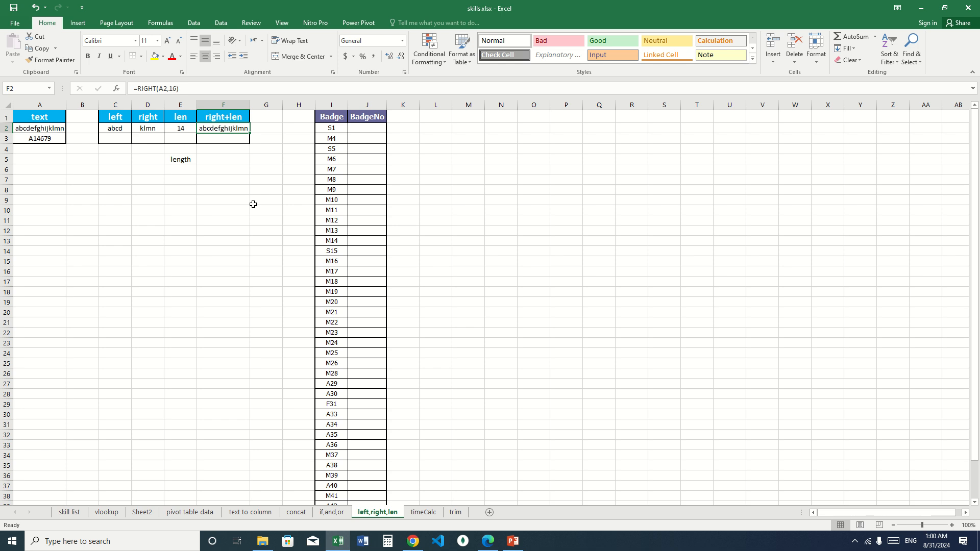
pyautogui.write('=righ')
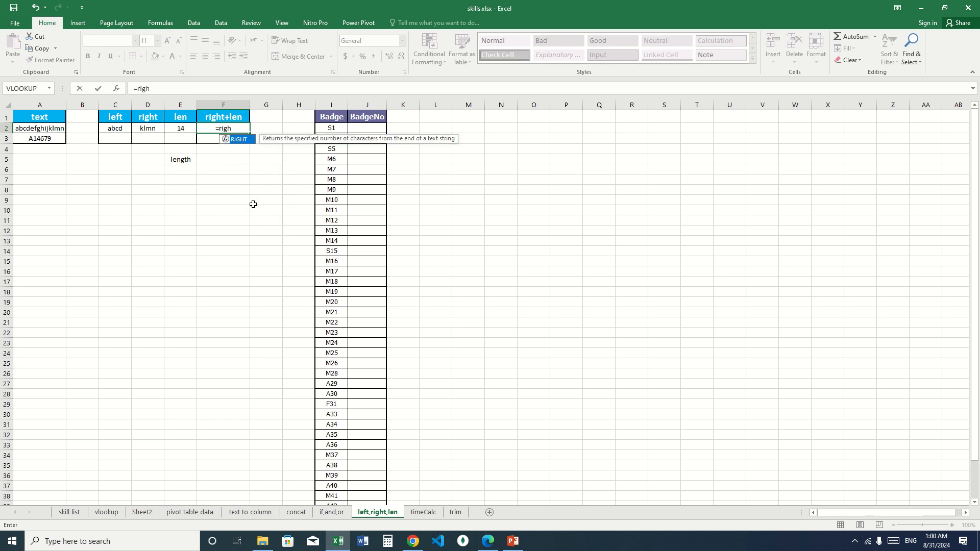
pyautogui.press('Tab')
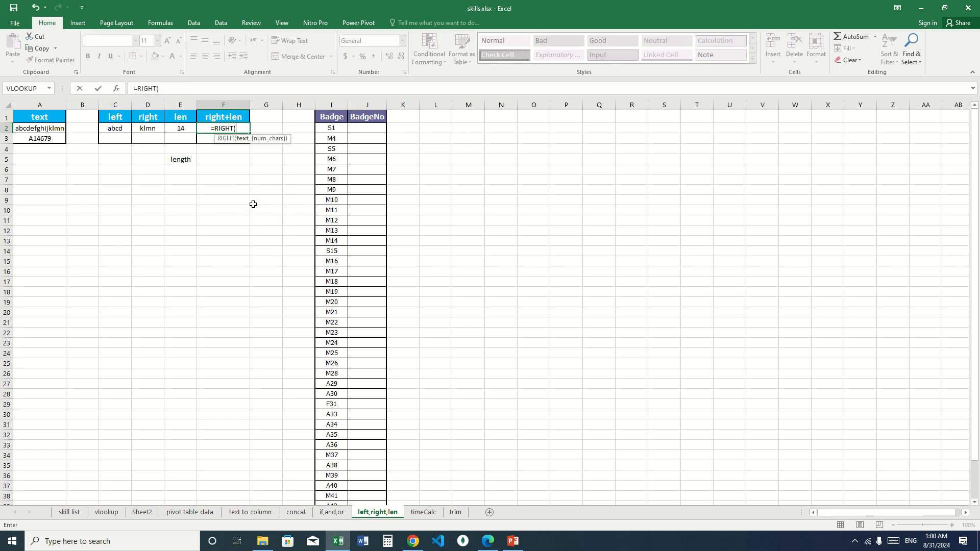
pyautogui.click(47, 128)
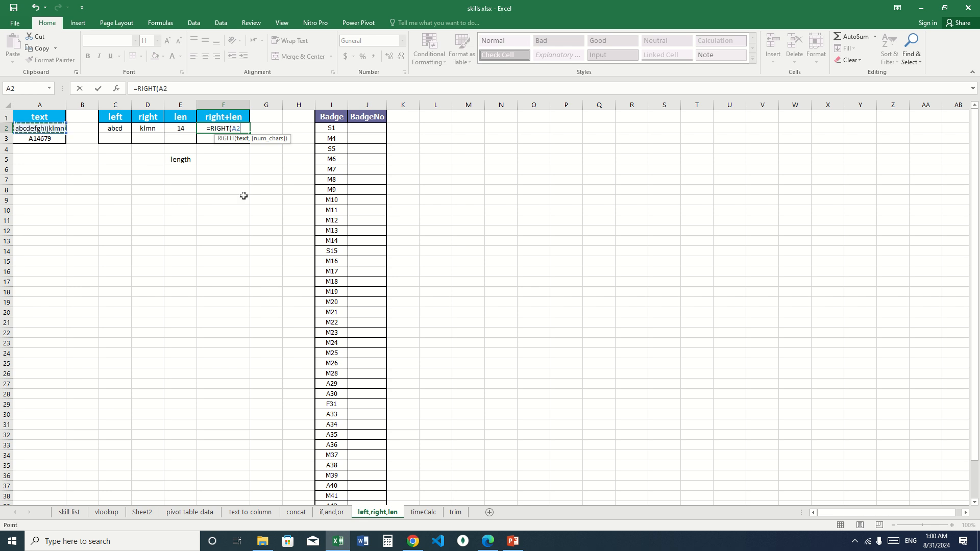
pyautogui.write(',')
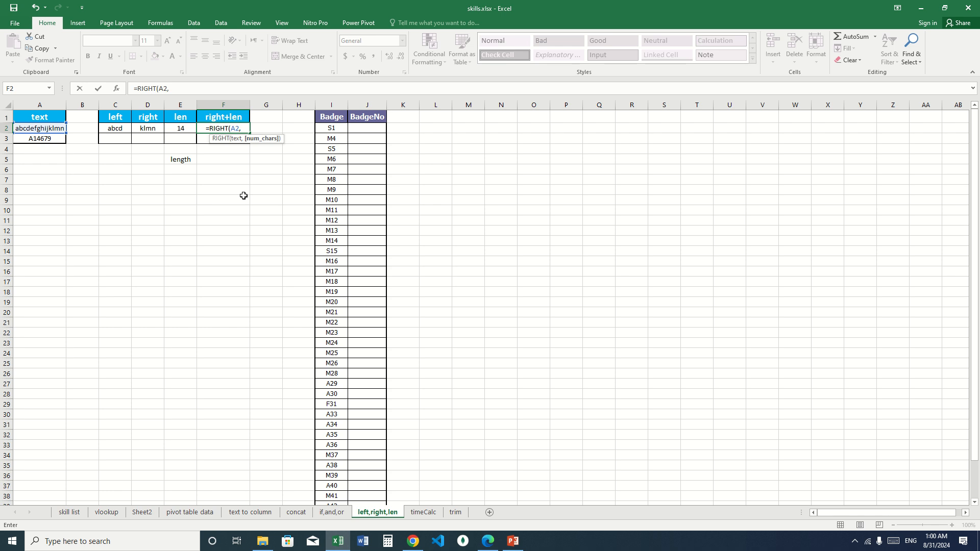
pyautogui.write('LEN(')
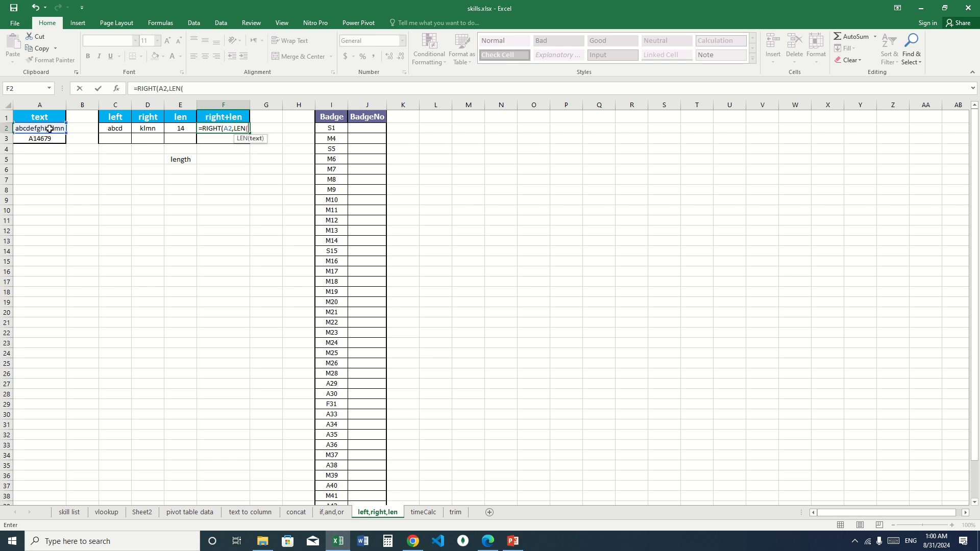
pyautogui.click(43, 133)
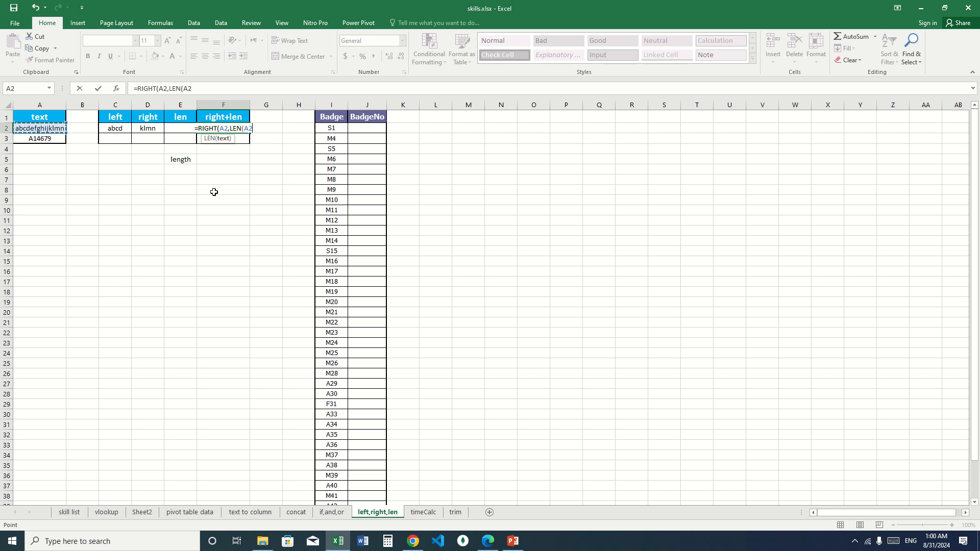
pyautogui.write(')-2')
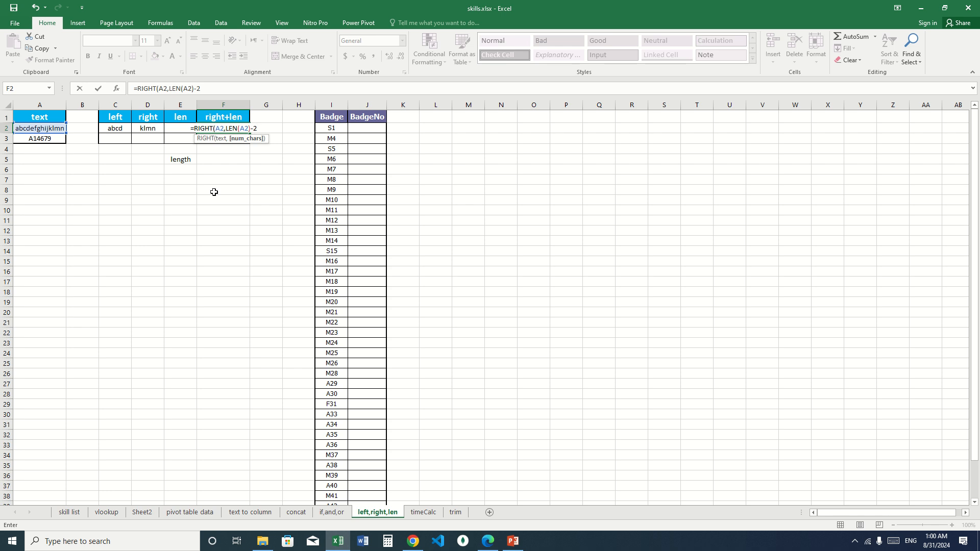
pyautogui.press('Return')
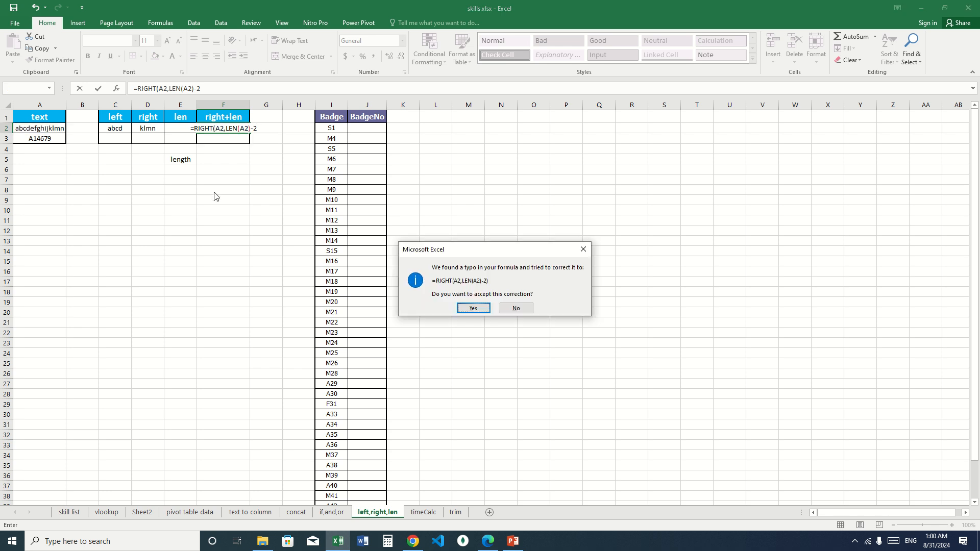
pyautogui.press('Return')
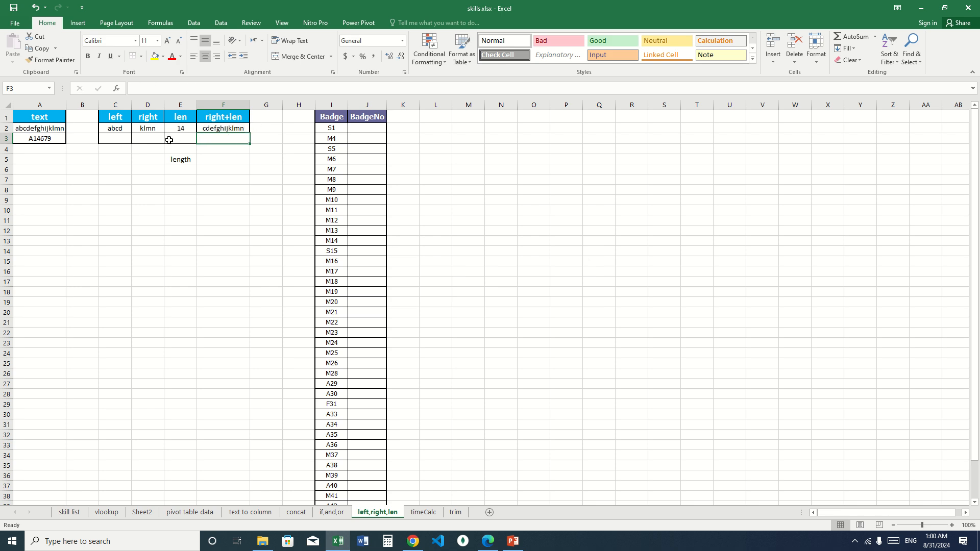
# - Change the number subtracted from LEN(A2) in the F2 formula to 1
pyautogui.click(233, 130)
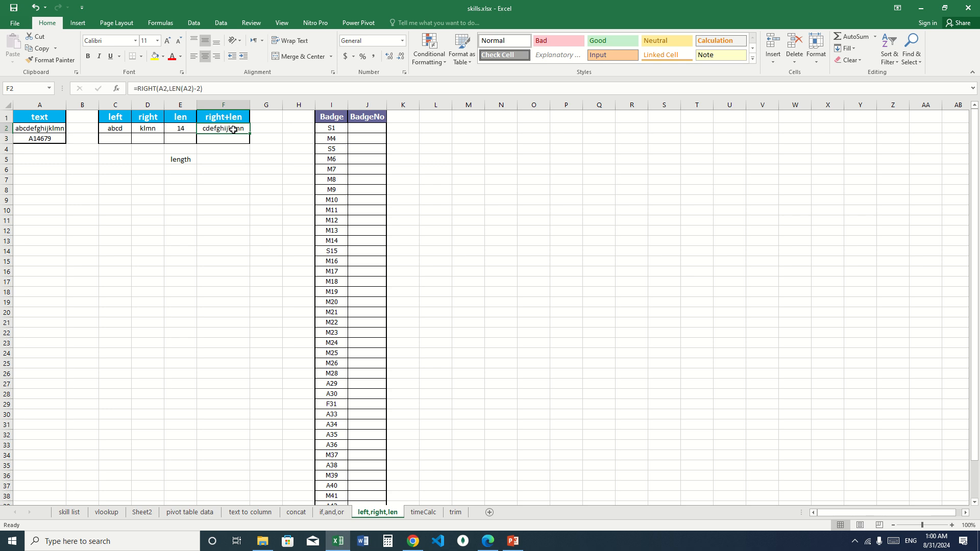
pyautogui.click(199, 87)
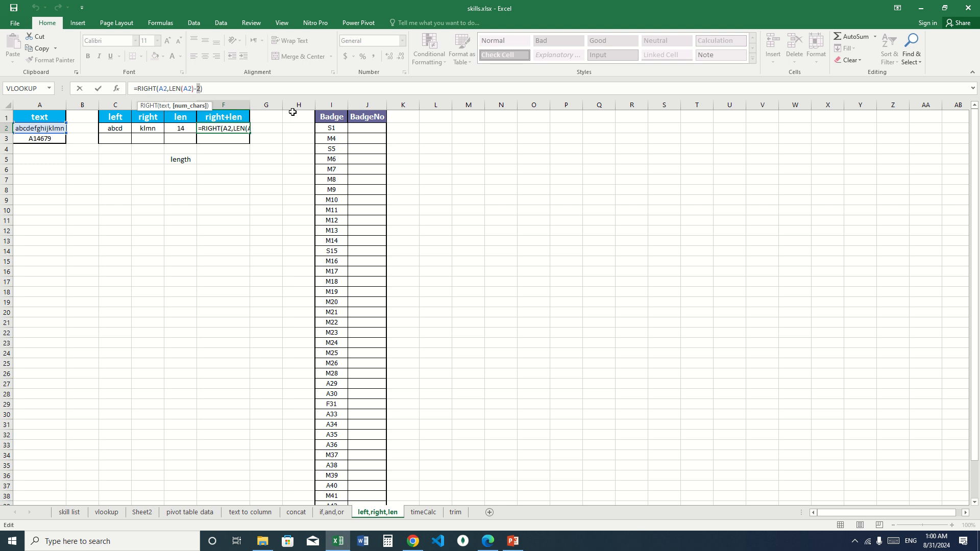
pyautogui.write('1')
pyautogui.press('Return')
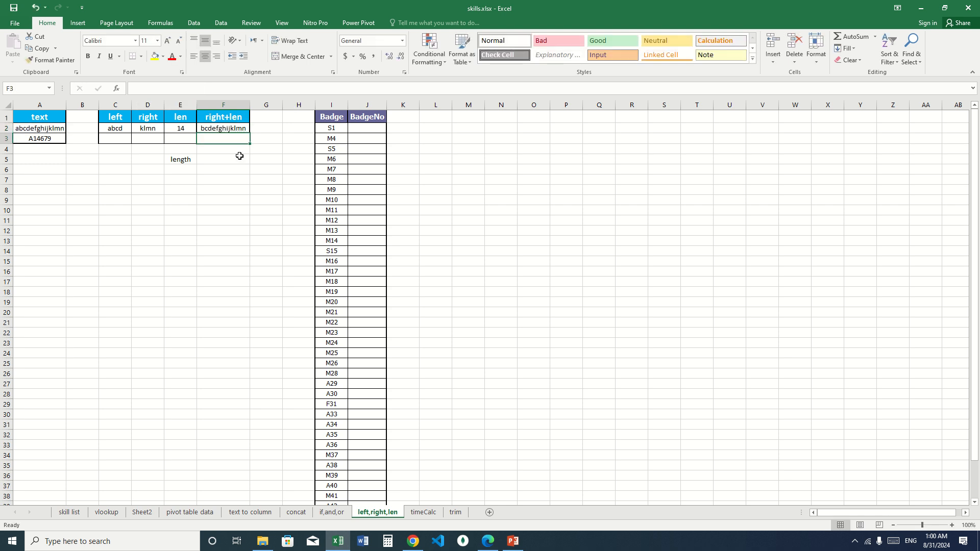
# - Enter a LEFT formula in C3 that extracts the first 1 character of A3
pyautogui.click(120, 137)
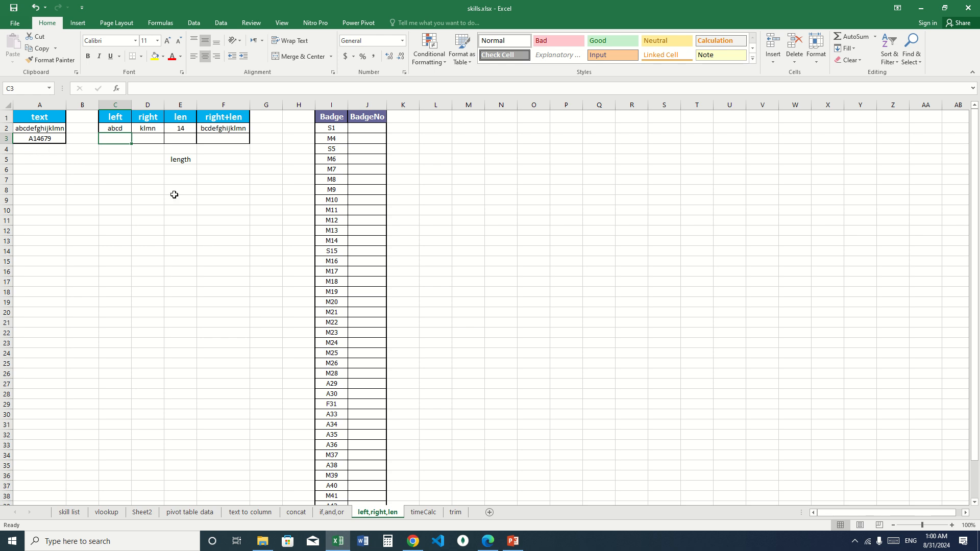
pyautogui.write('=left')
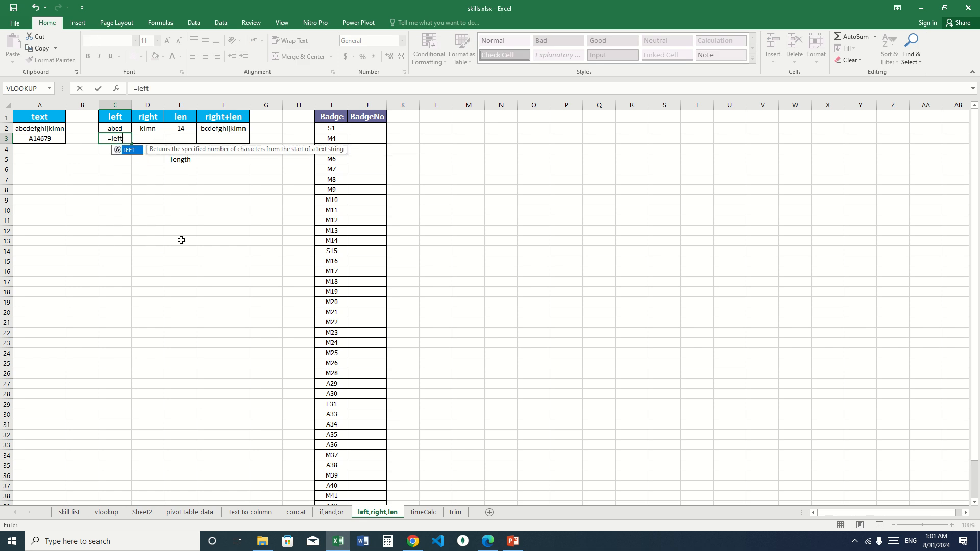
pyautogui.press('Tab')
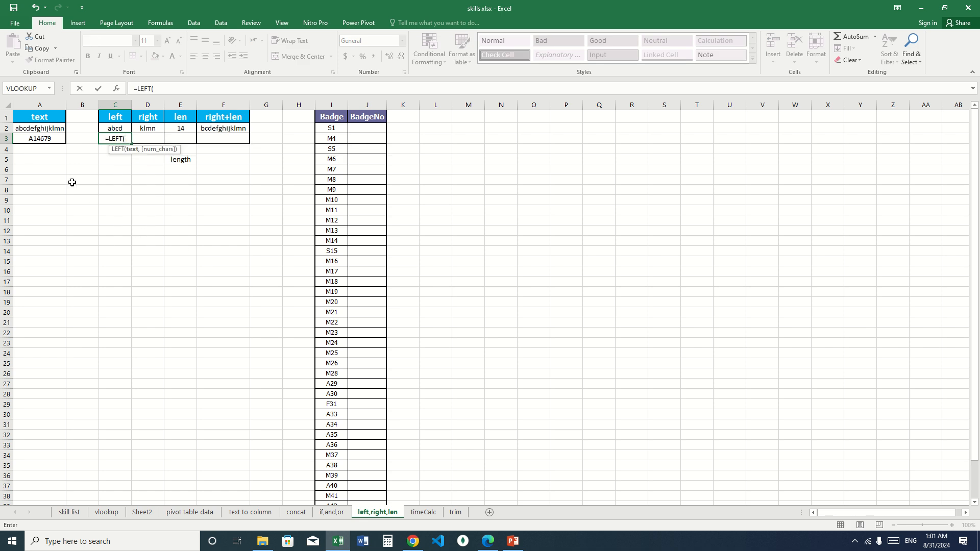
pyautogui.click(53, 140)
pyautogui.write(',')
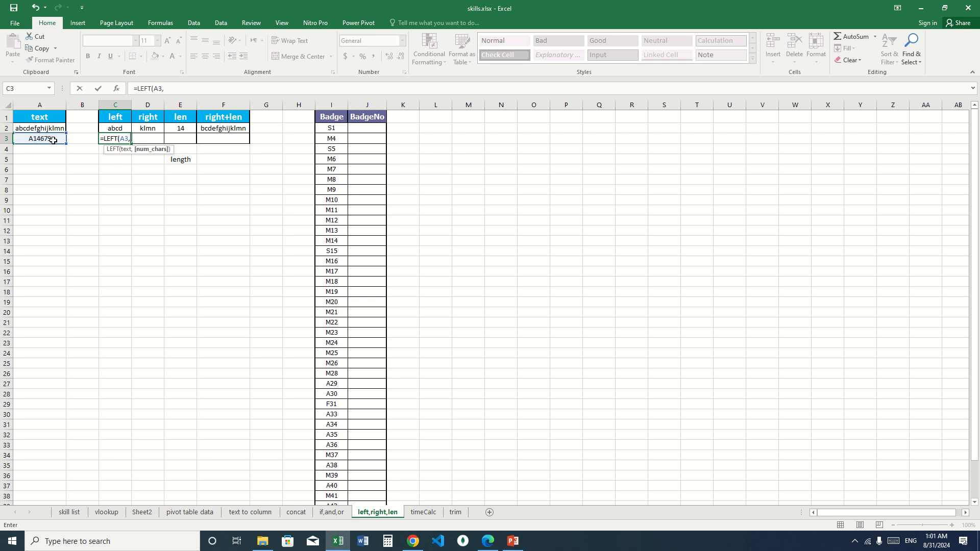
pyautogui.write('1')
pyautogui.press('Return')
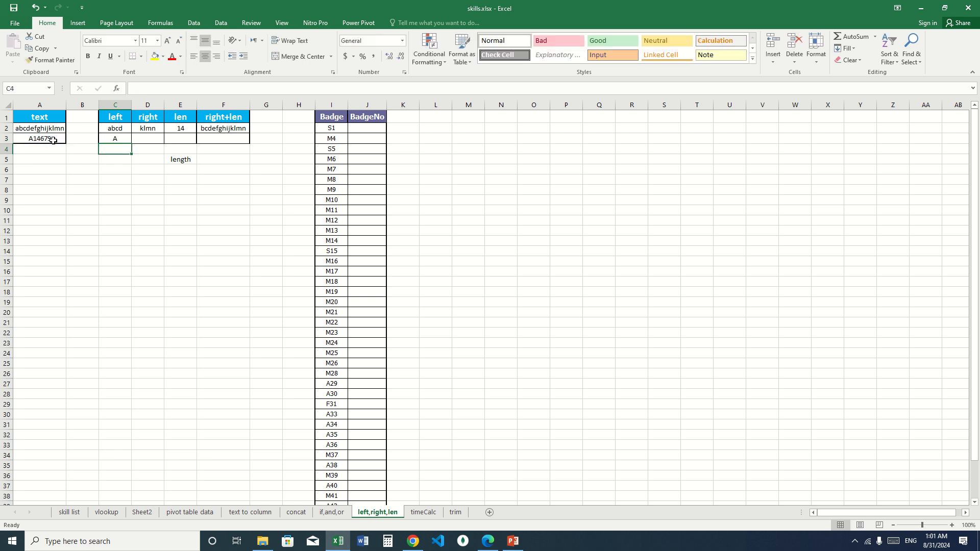
# - Enter a RIGHT formula in D3 that extracts the last 5 characters of A3
pyautogui.click(152, 136)
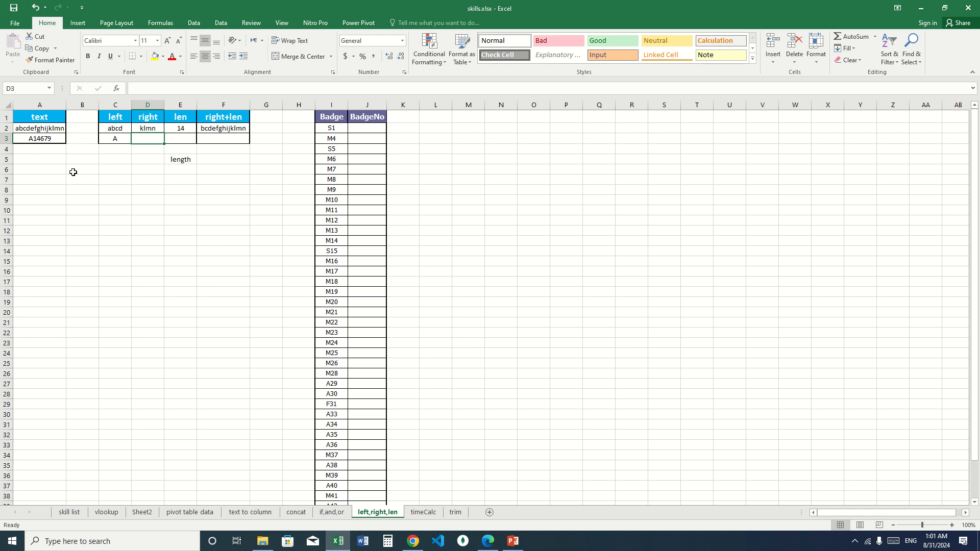
pyautogui.write('=righ')
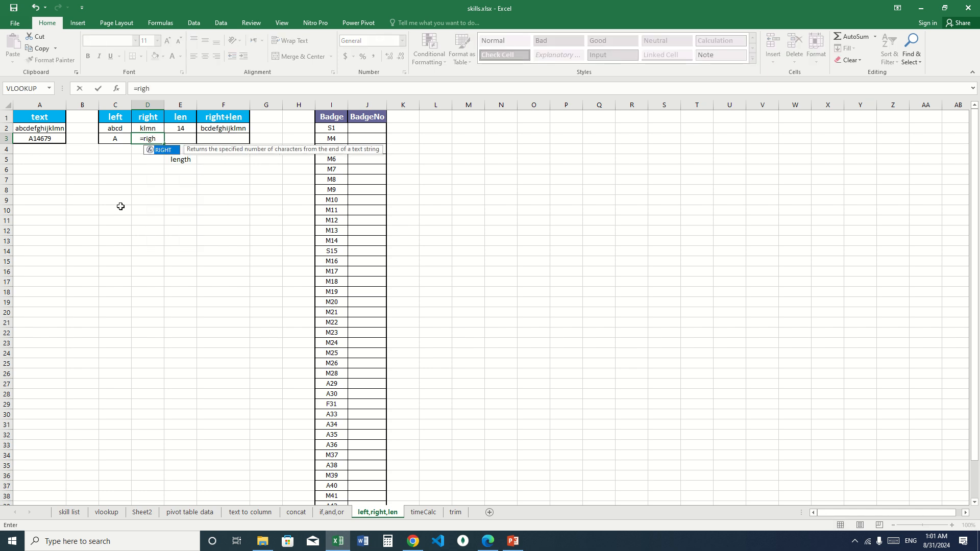
pyautogui.press('Tab')
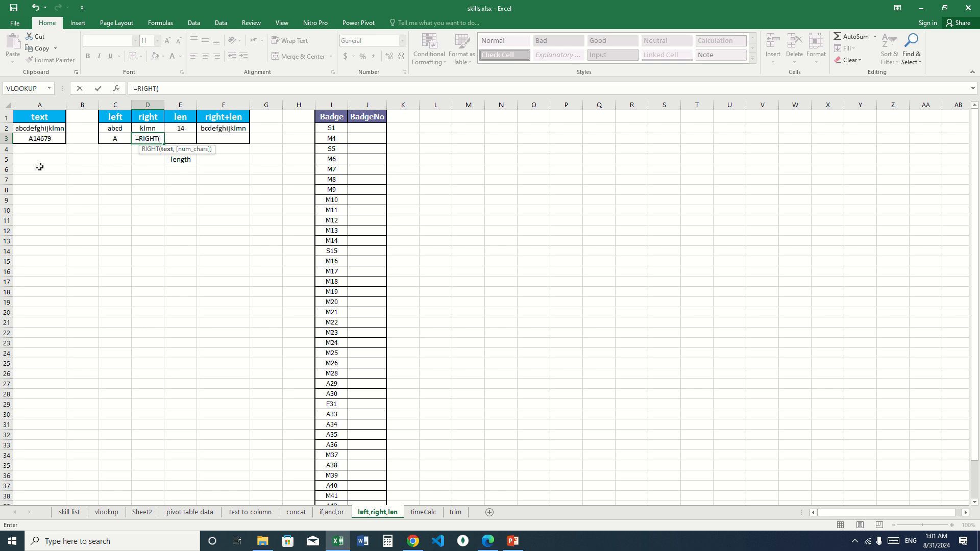
pyautogui.click(43, 137)
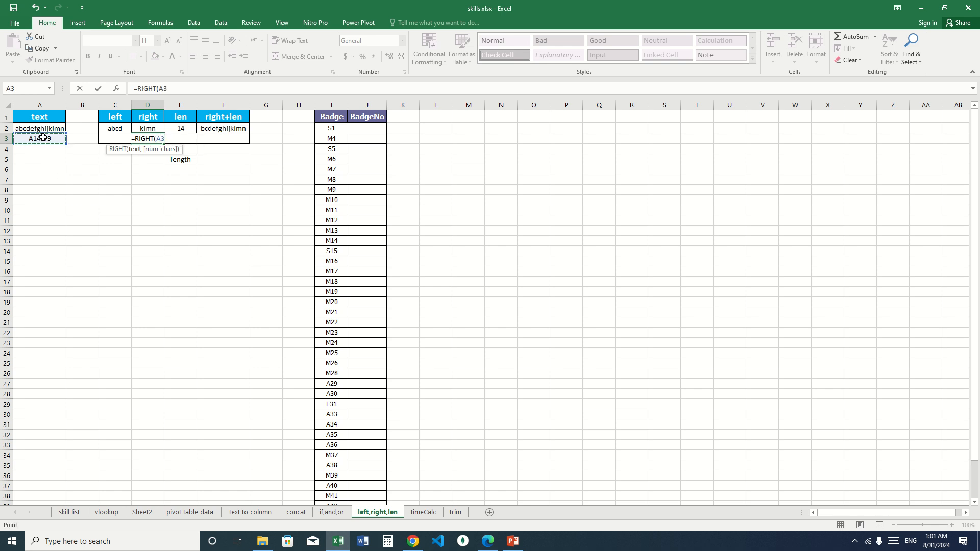
pyautogui.write(',5')
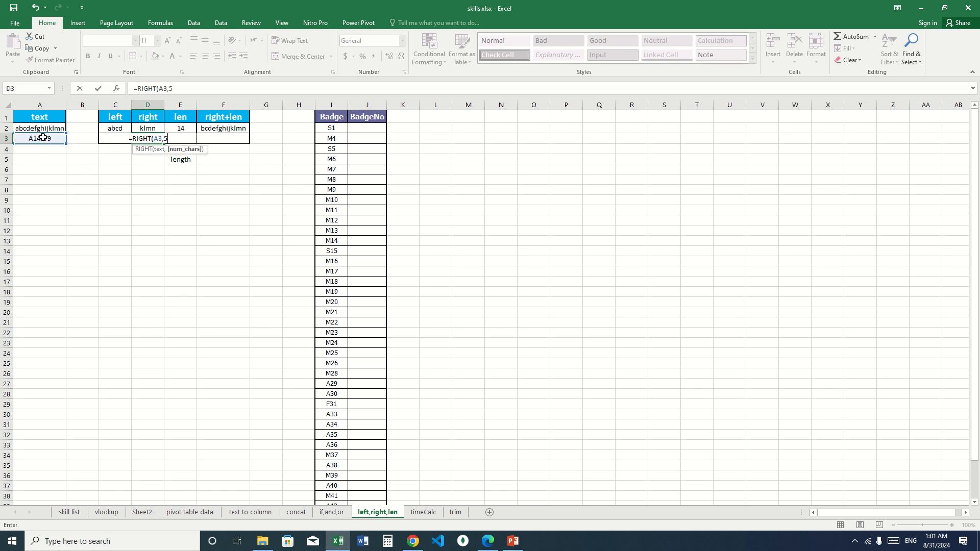
pyautogui.press('Return')
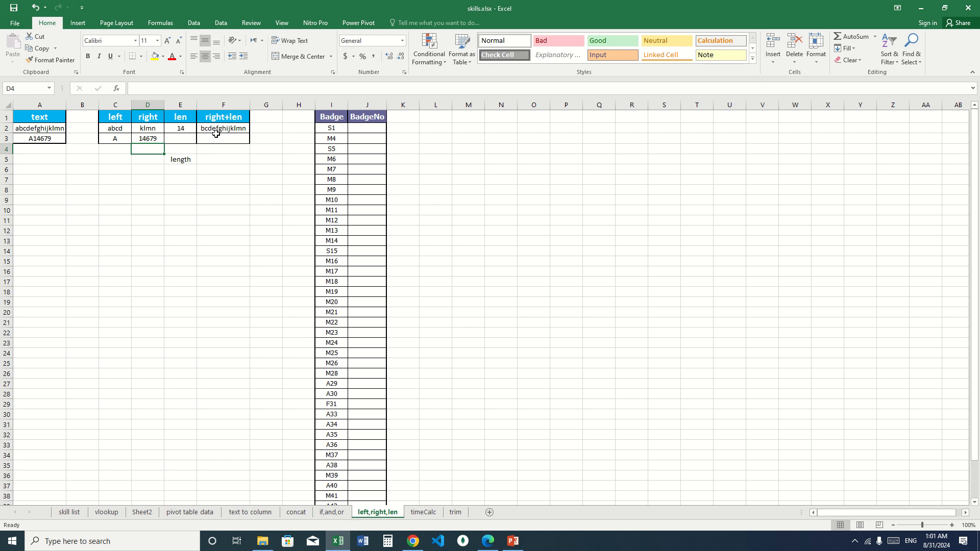
# - Enter a LEN formula in E3 that counts the characters of A3
pyautogui.click(179, 140)
pyautogui.write('=len')
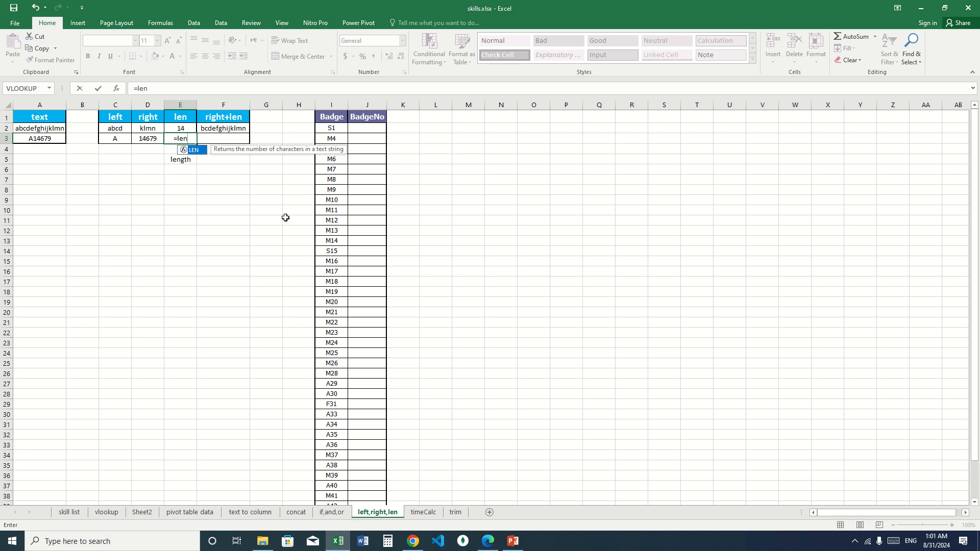
pyautogui.press('Tab')
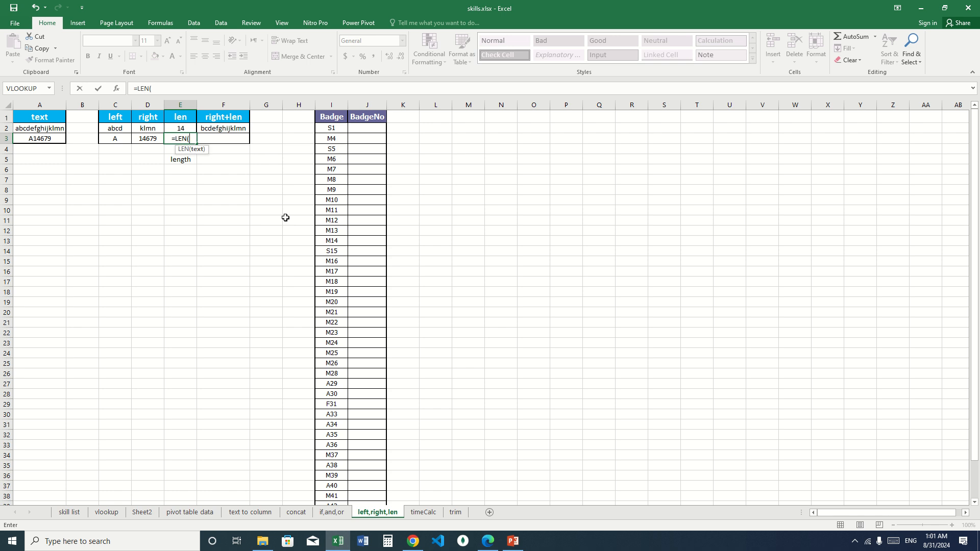
pyautogui.click(46, 139)
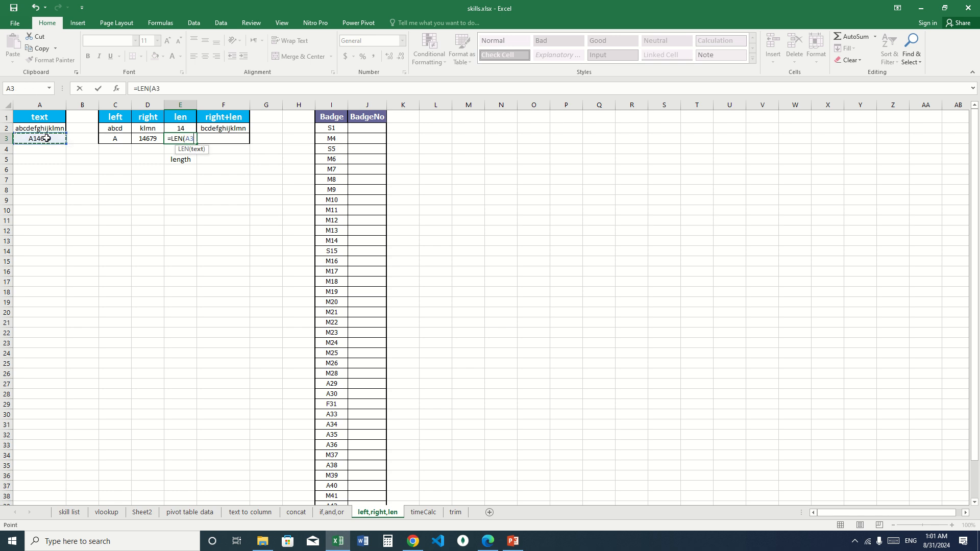
pyautogui.press('Return')
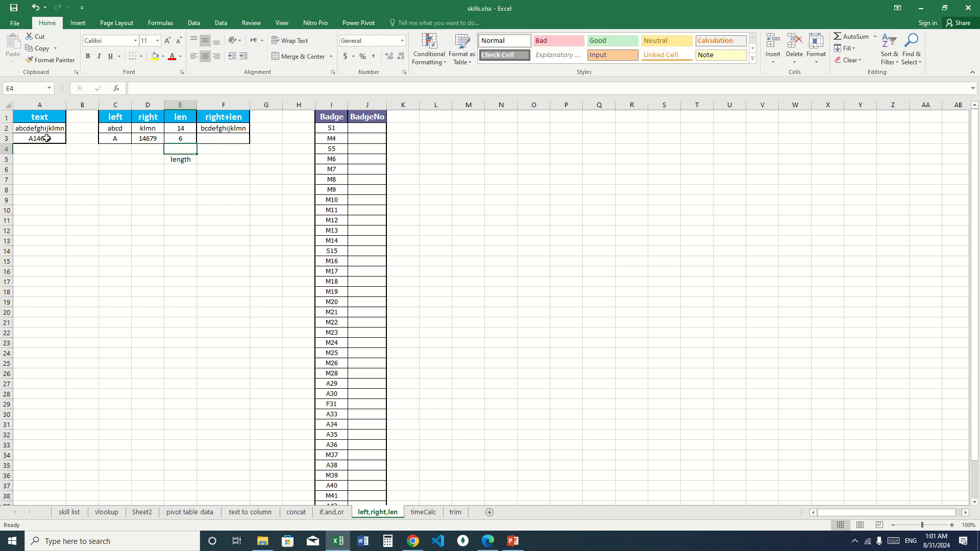
# - Enter the combined formula =RIGHT(A3,LEN(A3)-1) in F3 to return A3 without its first character
pyautogui.click(215, 139)
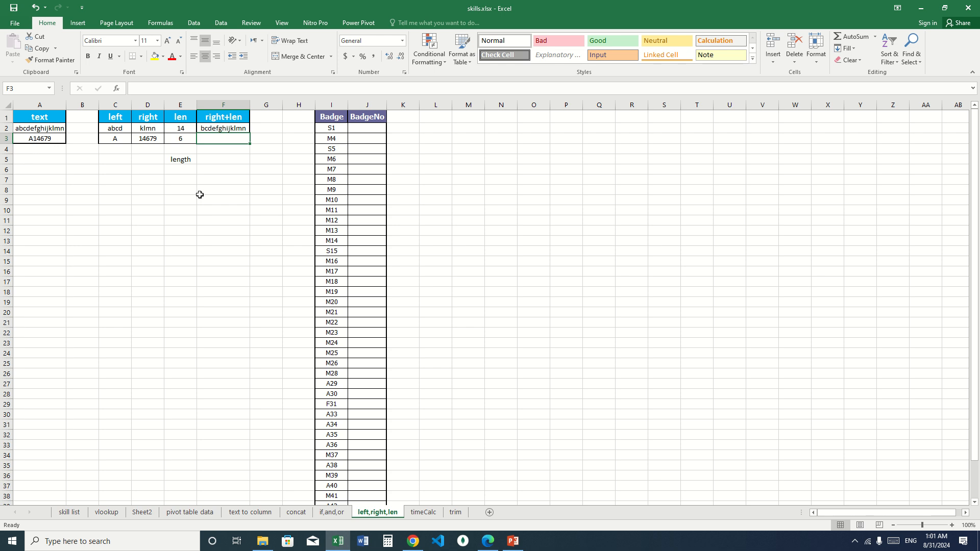
pyautogui.write('=righ')
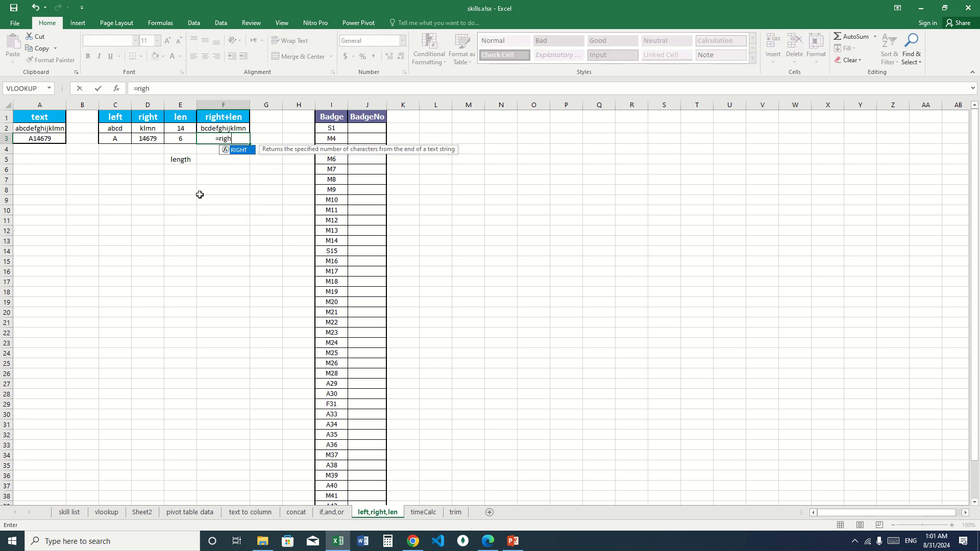
pyautogui.press('Tab')
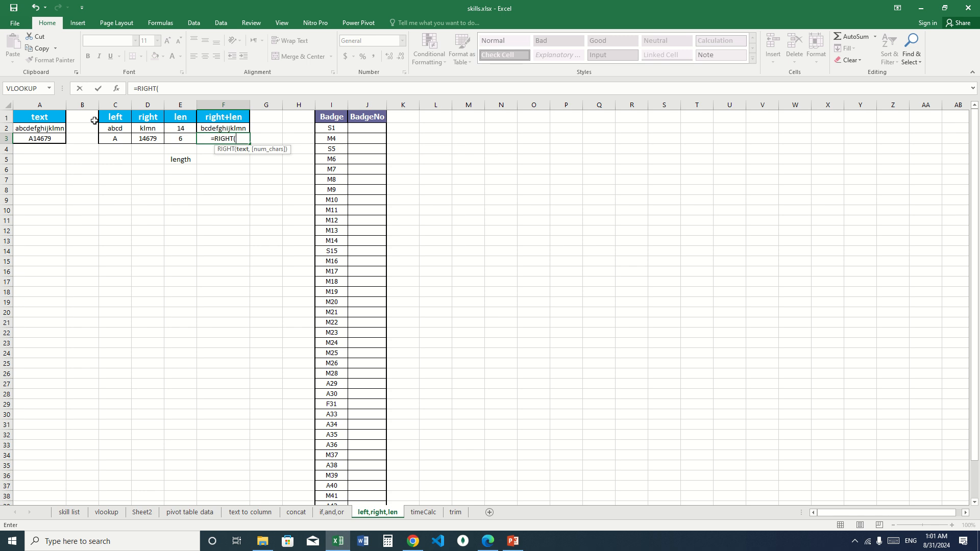
pyautogui.click(53, 139)
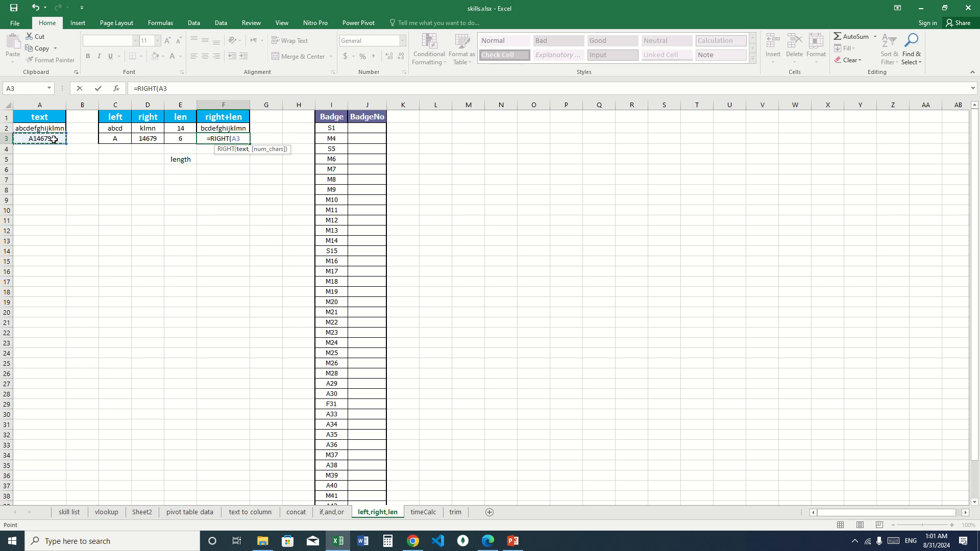
pyautogui.write(',')
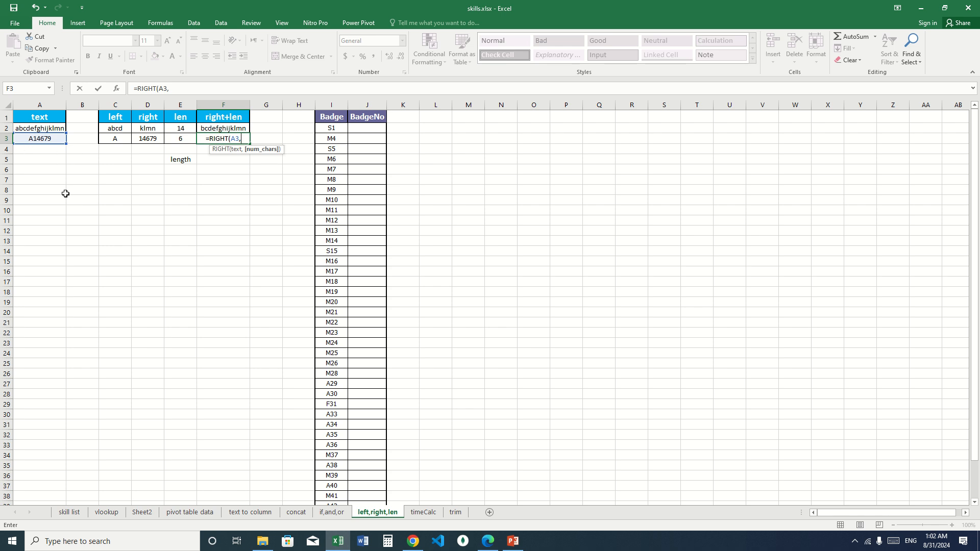
pyautogui.write('LEN(')
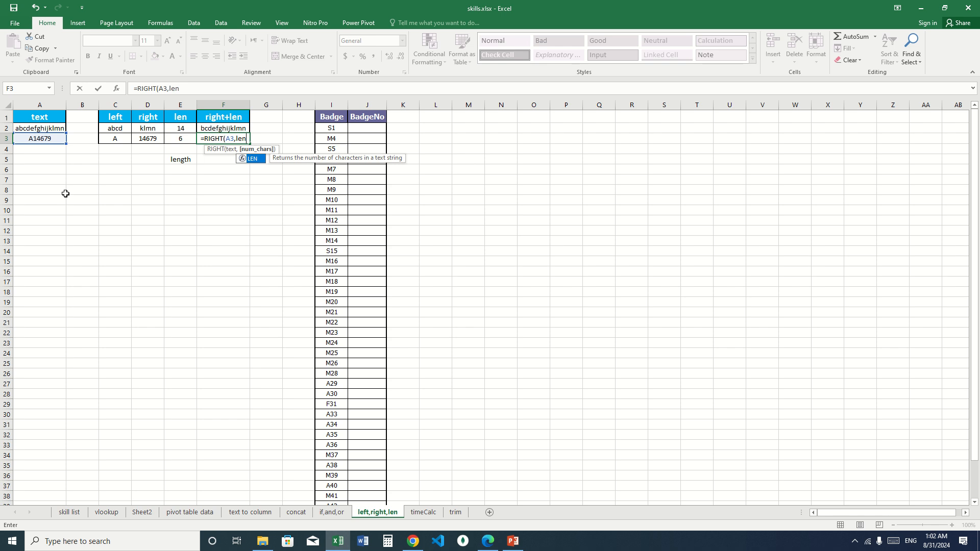
pyautogui.click(43, 138)
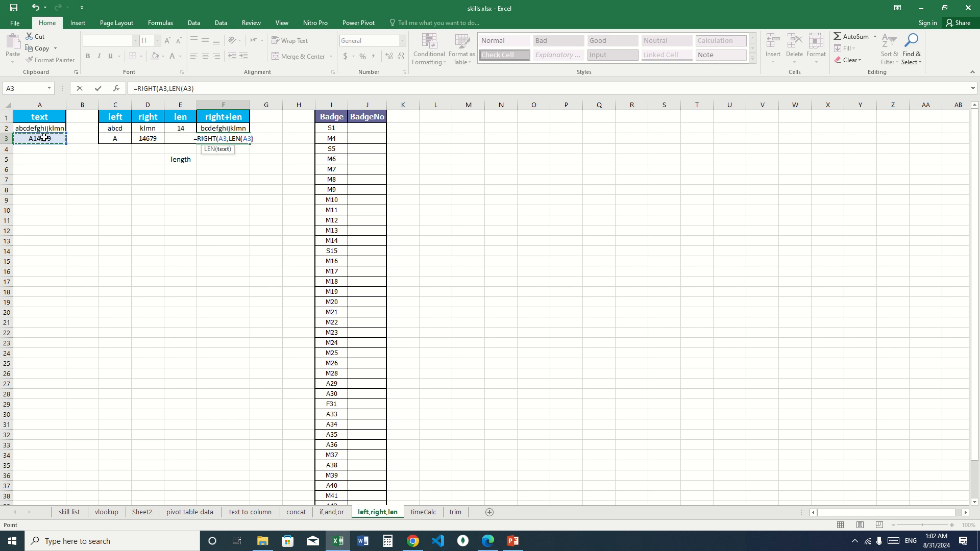
pyautogui.write(')')
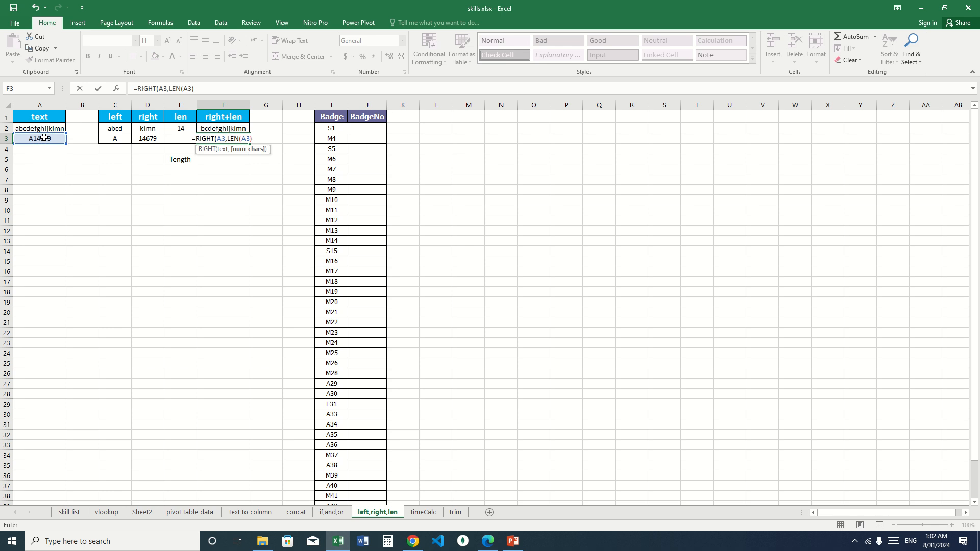
pyautogui.write('1')
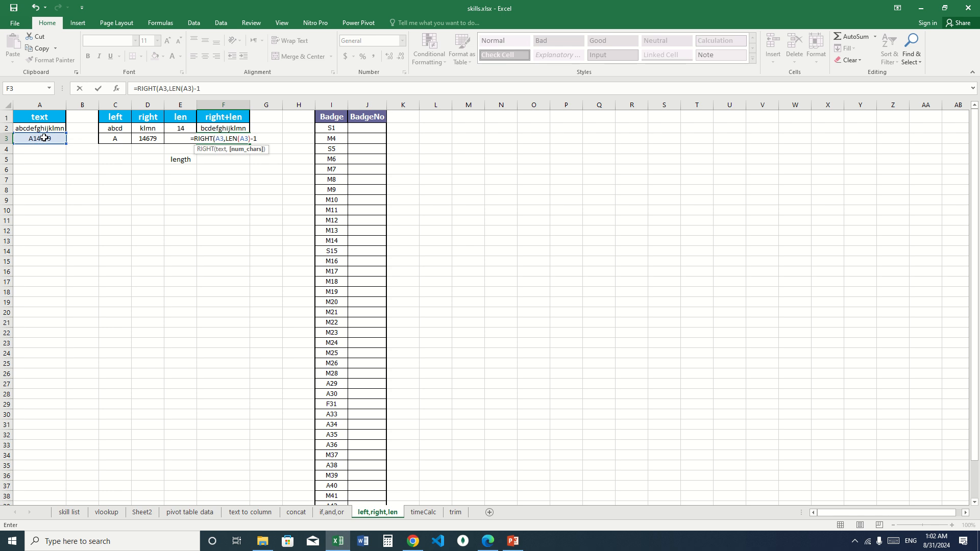
pyautogui.press('Return')
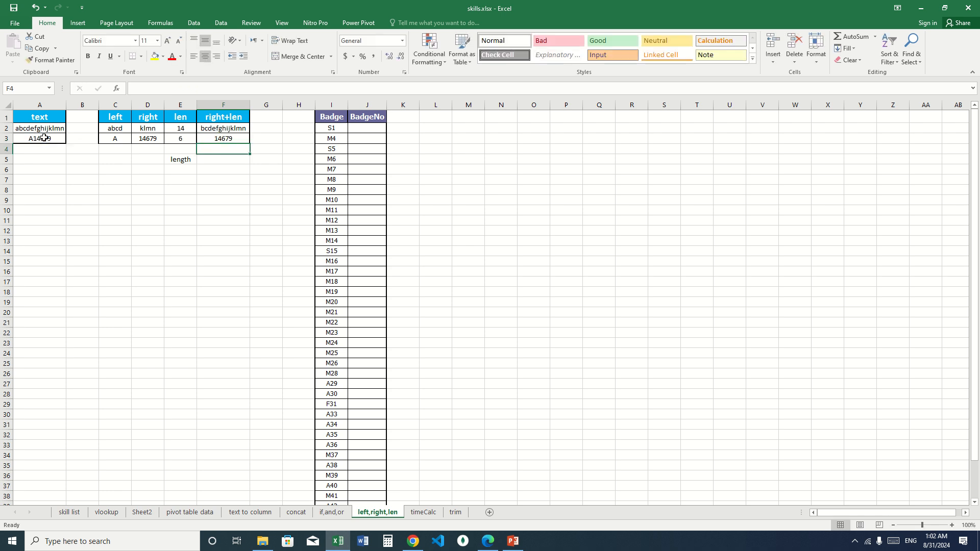
pyautogui.click(220, 139)
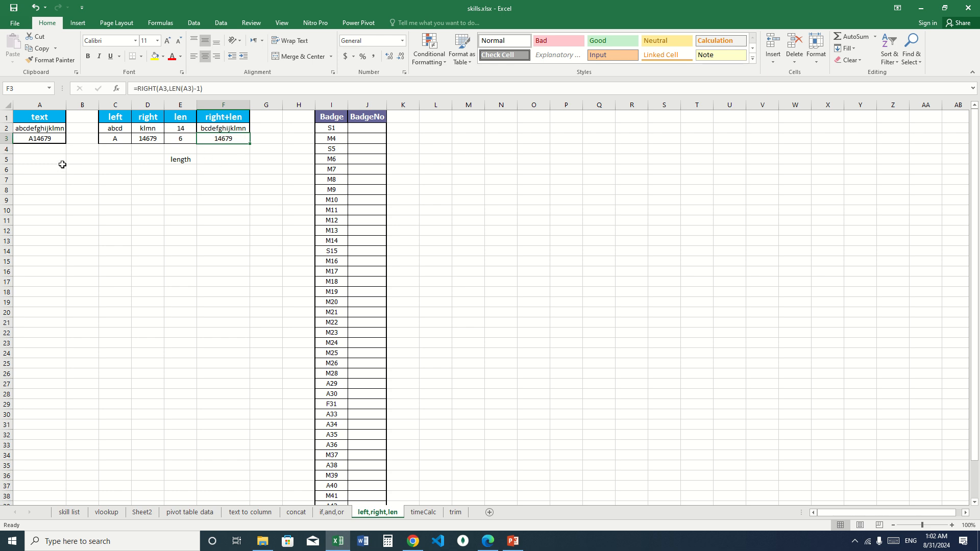
pyautogui.click(49, 139)
pyautogui.click(371, 128)
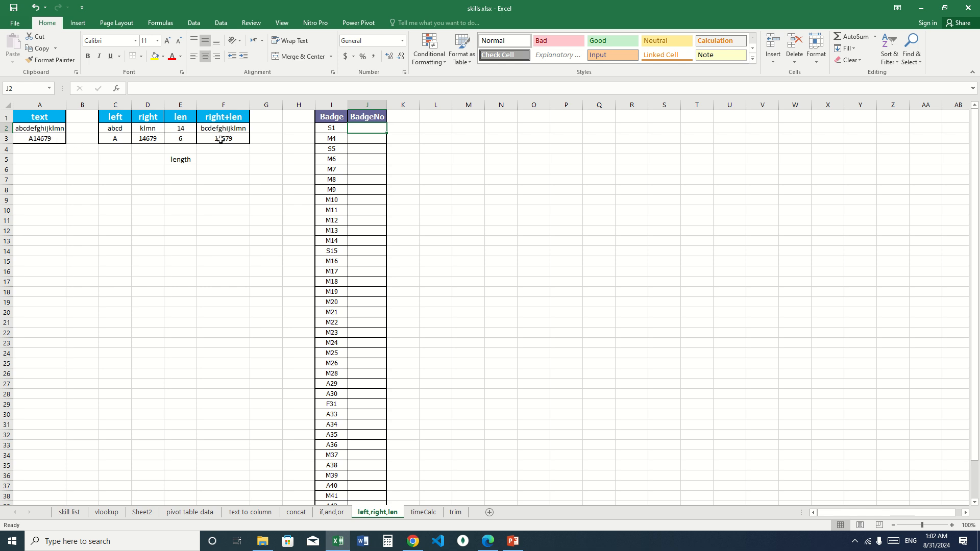
# - Enter 14679 as a plain number in F5, two rows below the combined formula result
pyautogui.click(222, 158)
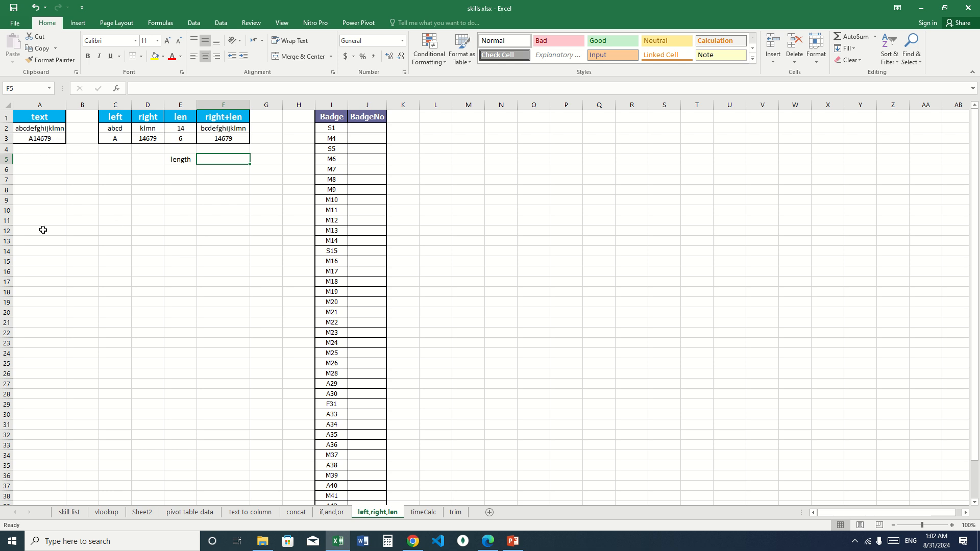
pyautogui.write('14679')
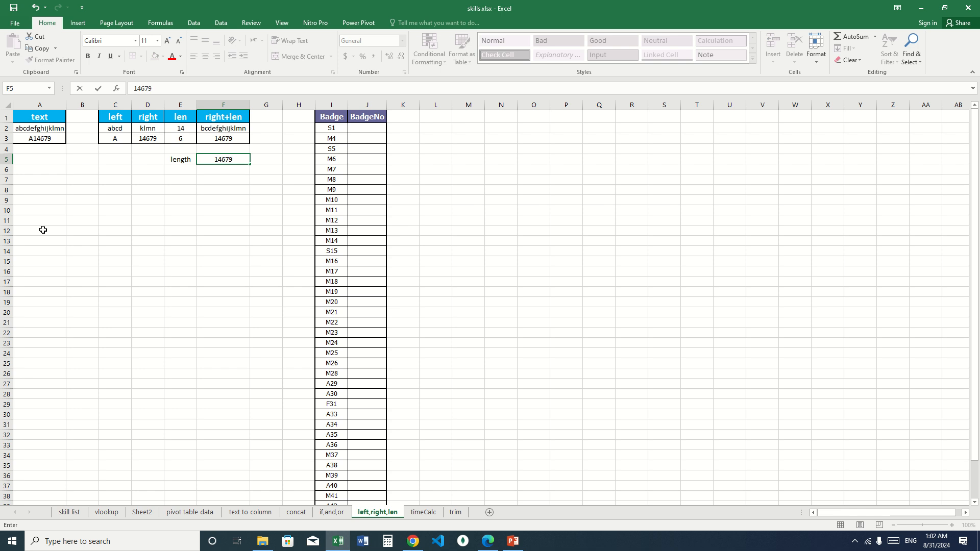
pyautogui.press('Return')
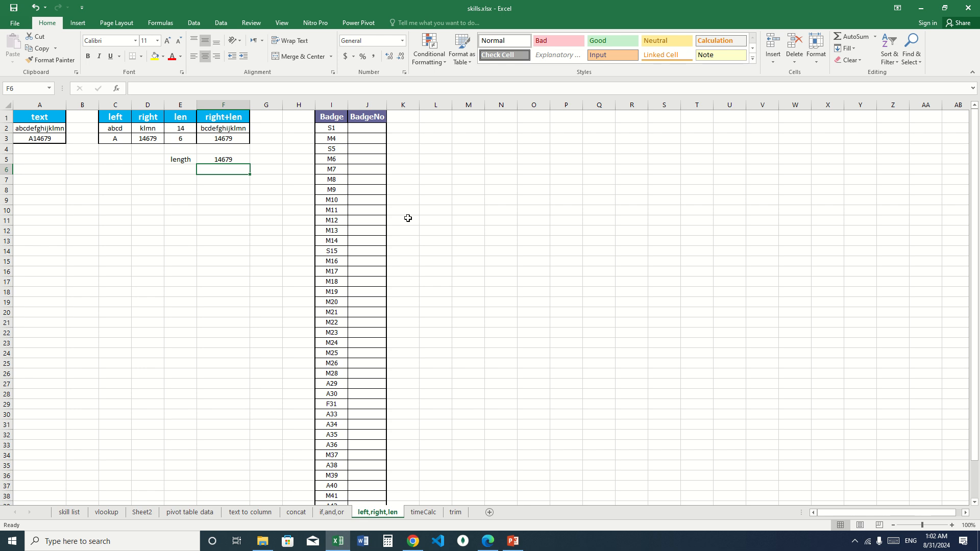
# - Enter =RIGHT(I2,LEN(I2)-1) in J2 and fill it down the whole BadgeNo column
pyautogui.click(371, 130)
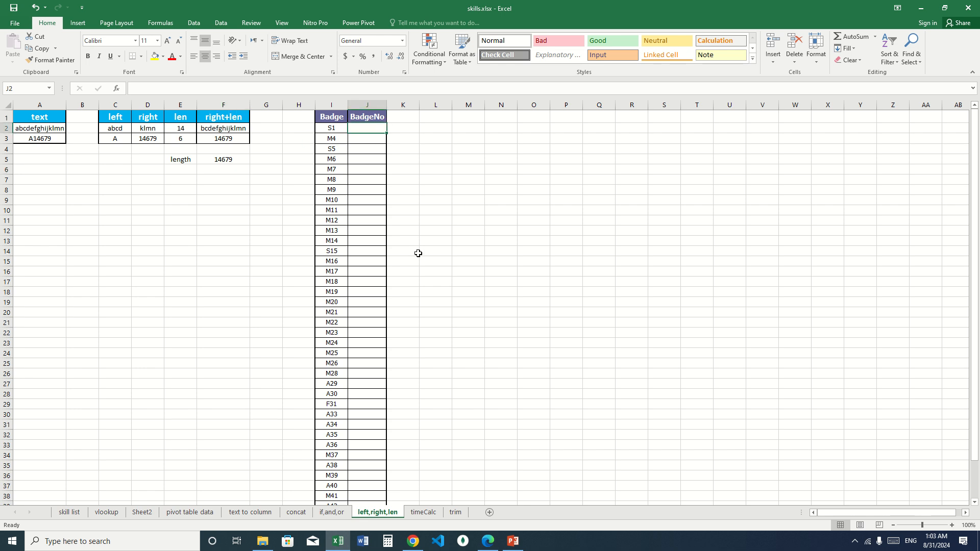
pyautogui.write('=r')
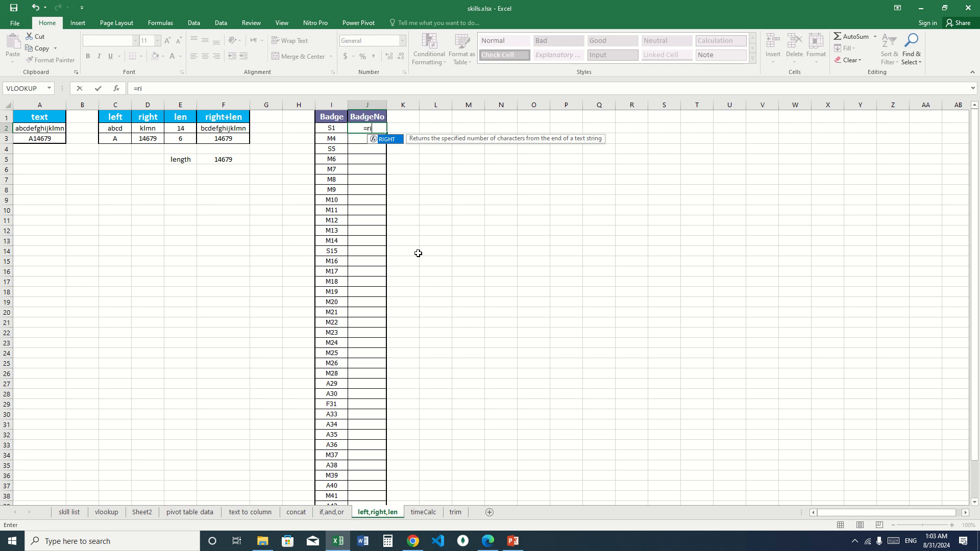
pyautogui.write('i')
pyautogui.press('Tab')
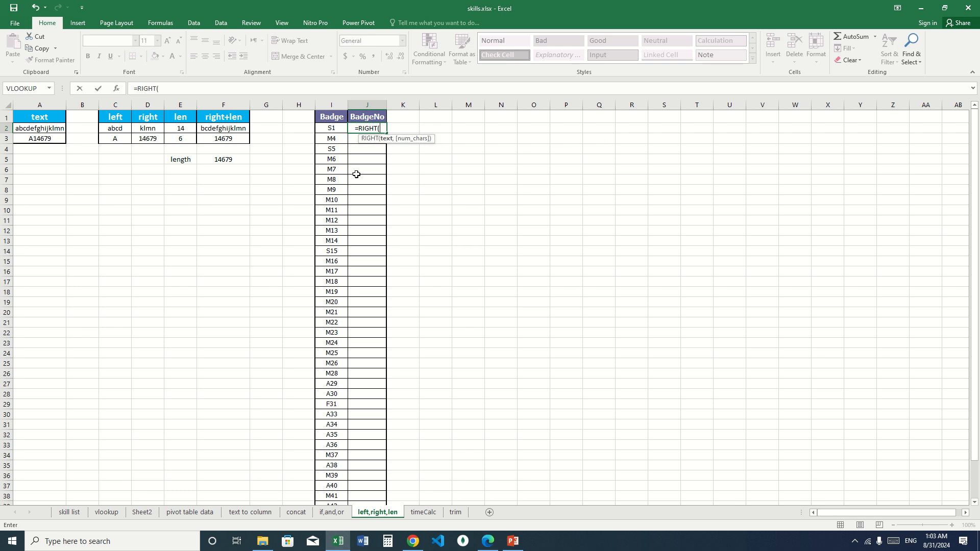
pyautogui.click(330, 128)
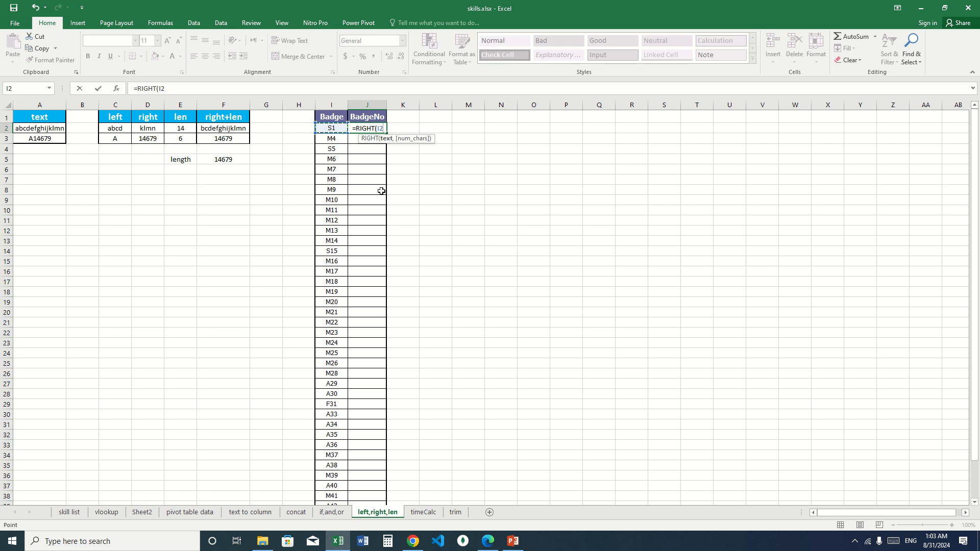
pyautogui.write(',')
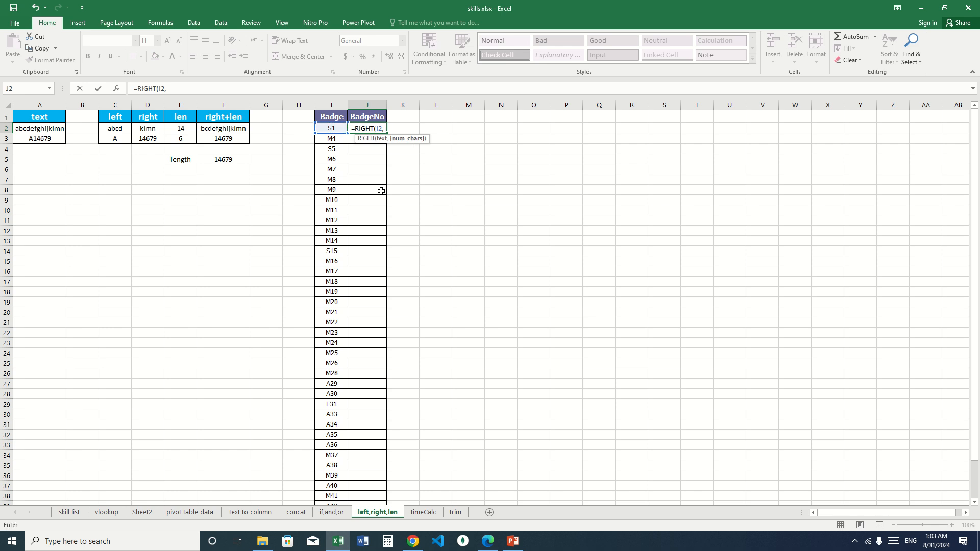
pyautogui.write('LEN(')
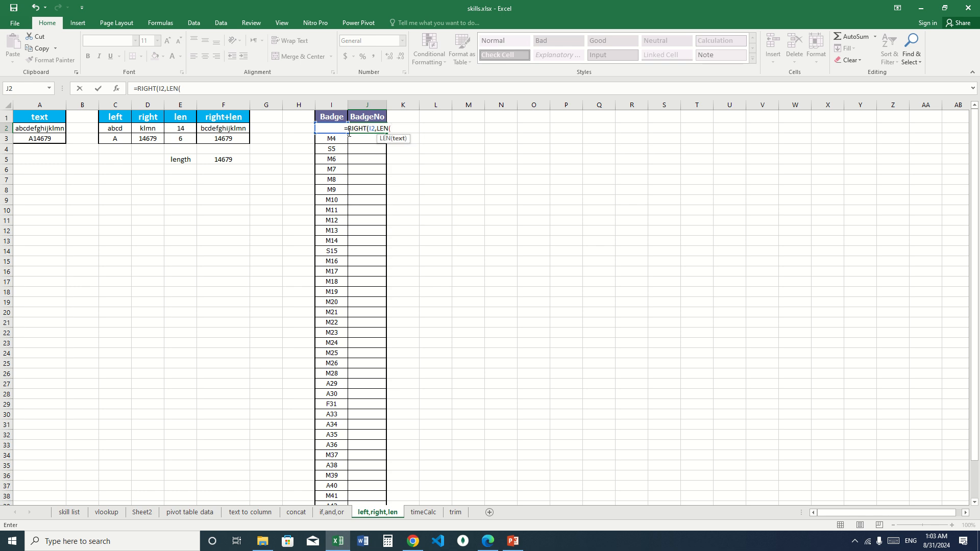
pyautogui.press('Left')
pyautogui.write(')-1')
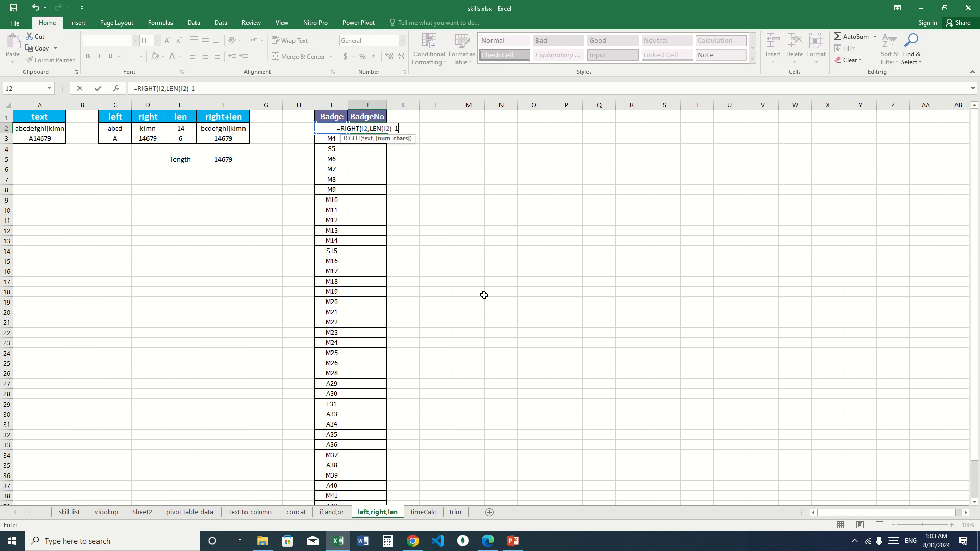
pyautogui.write(')')
pyautogui.press('Return')
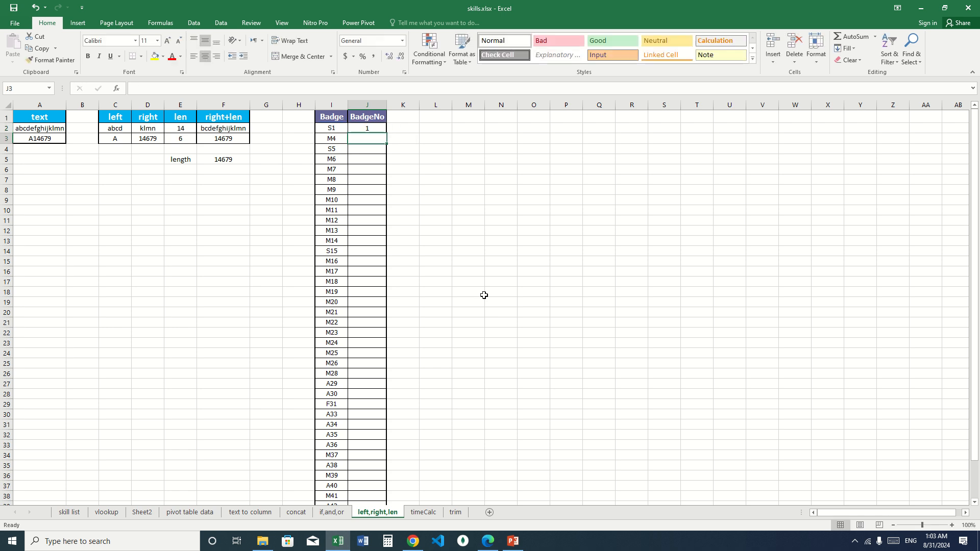
pyautogui.click(367, 128)
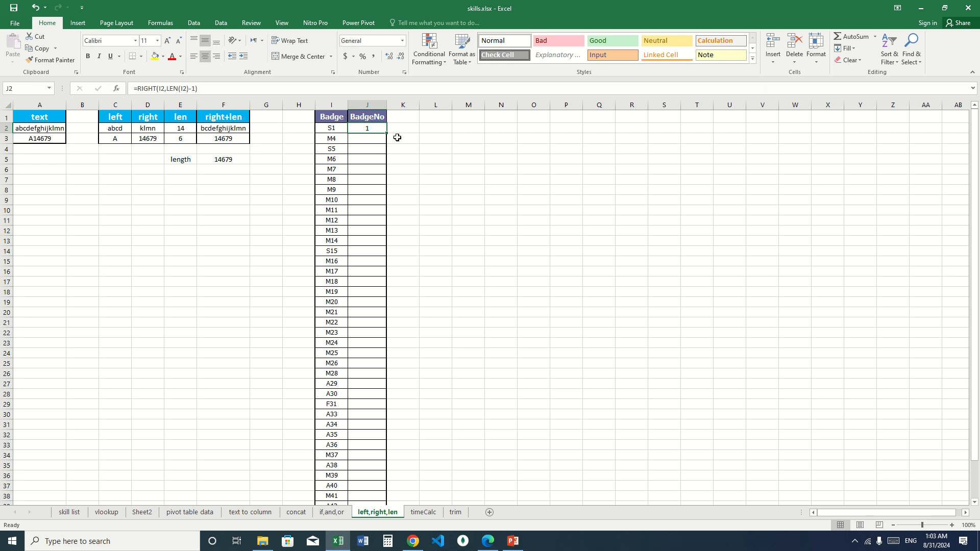
pyautogui.doubleClick(386, 133)
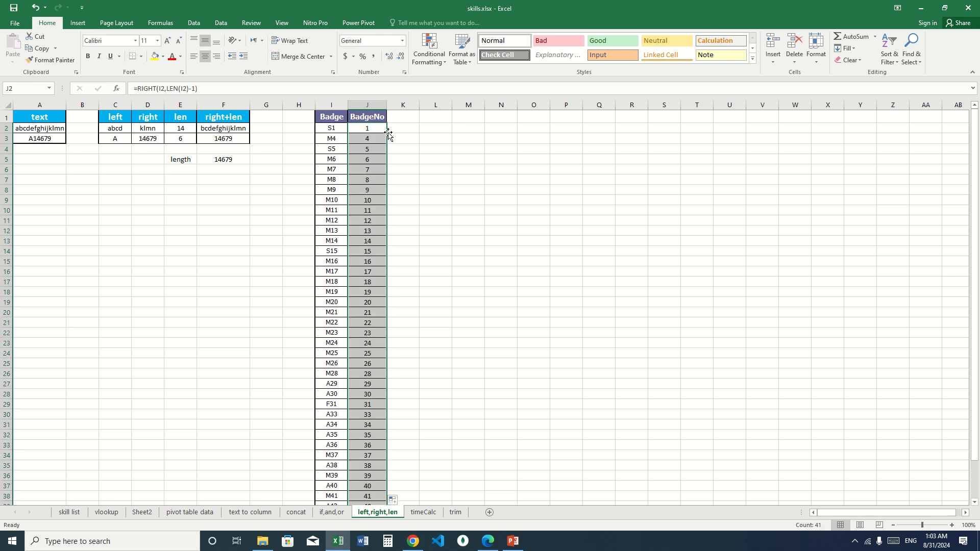